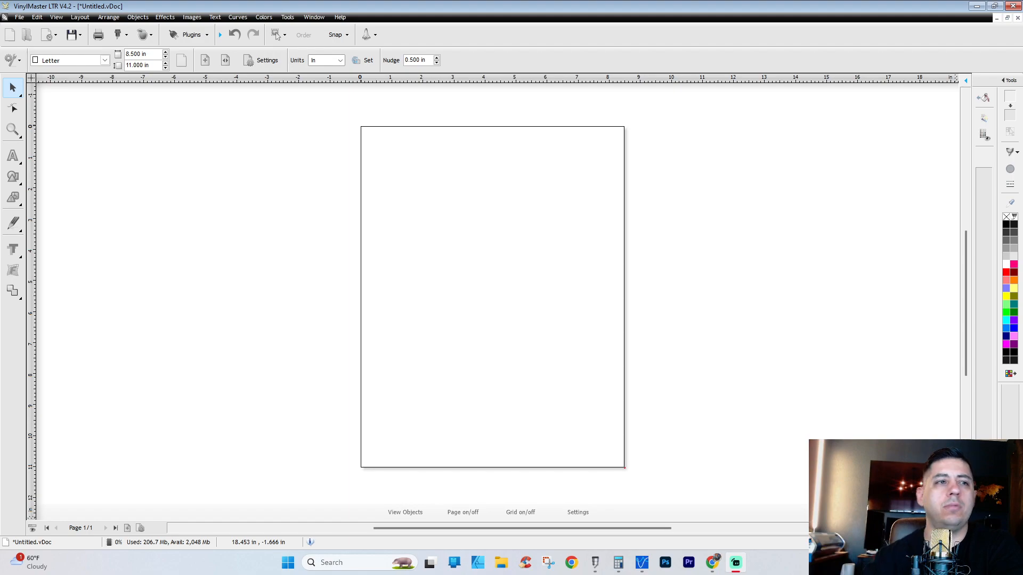
- Import the image "welders sticker package 5" and place it across the page's upper half, about 11.28 in wide
click(354, 187)
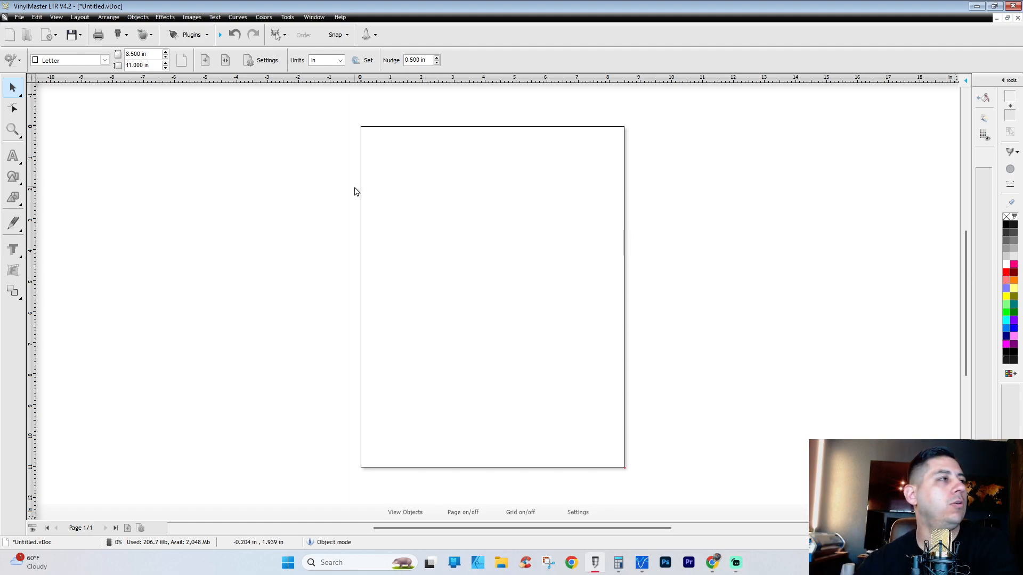
click(193, 17)
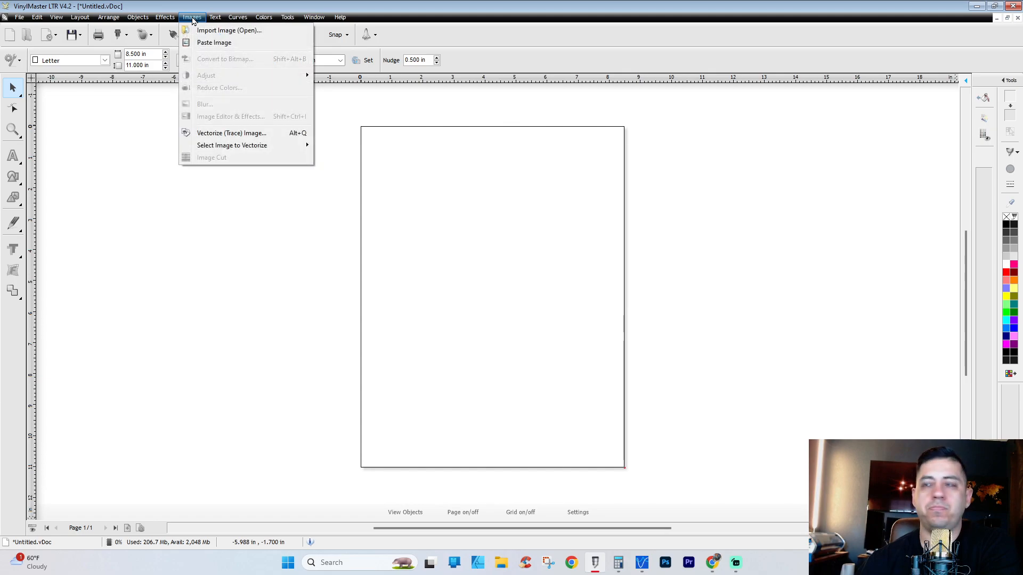
click(214, 30)
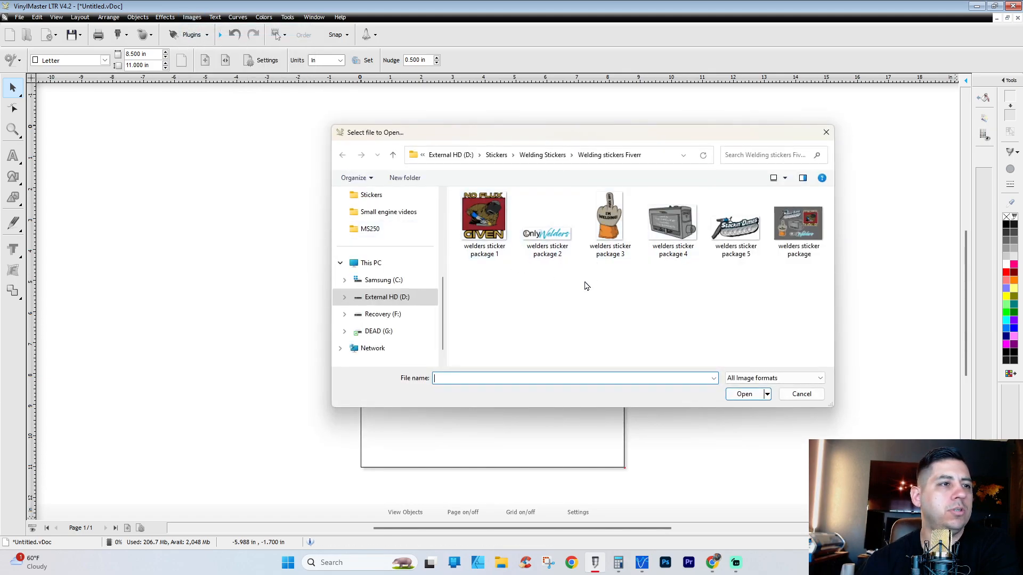
double_click(726, 227)
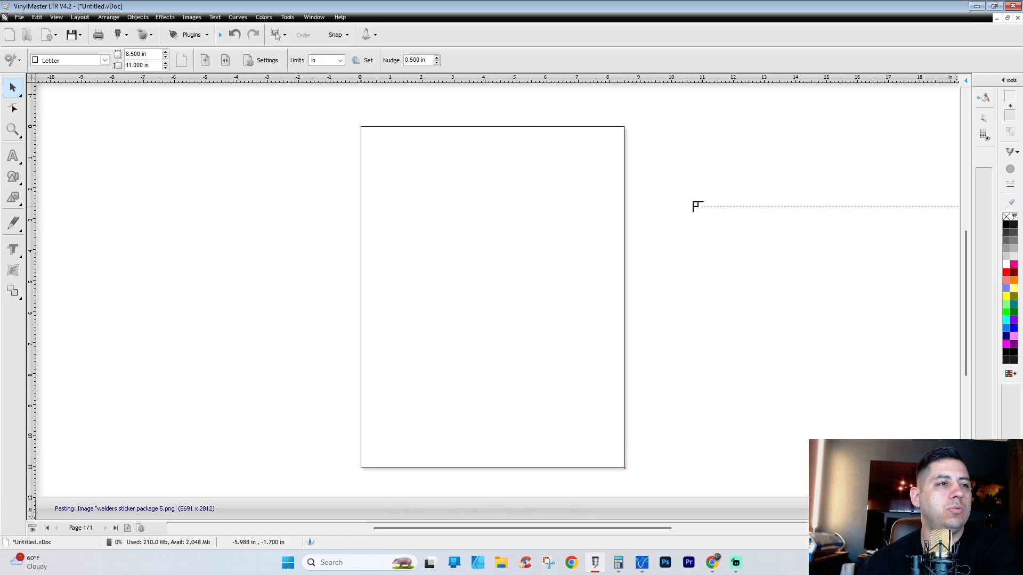
drag(317, 166, 672, 304)
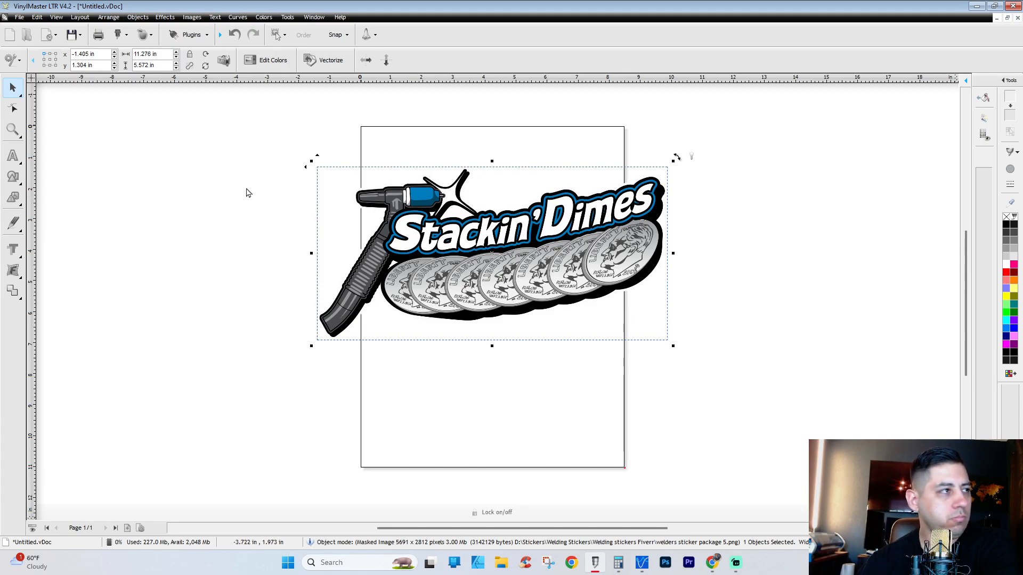
- Start a cut contour for the sticker image and apply an auto-traced contour without keeping holes
click(147, 35)
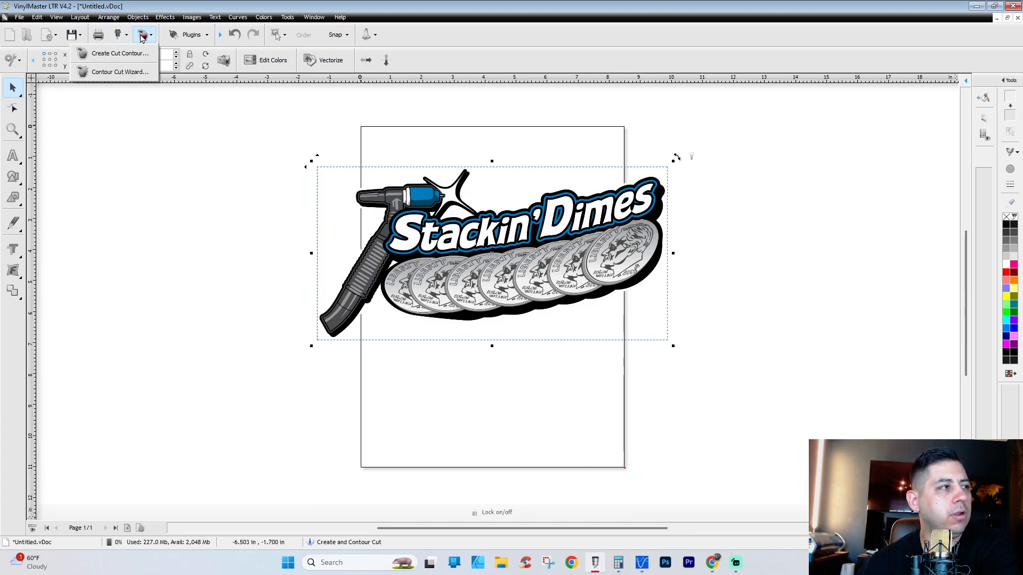
click(116, 53)
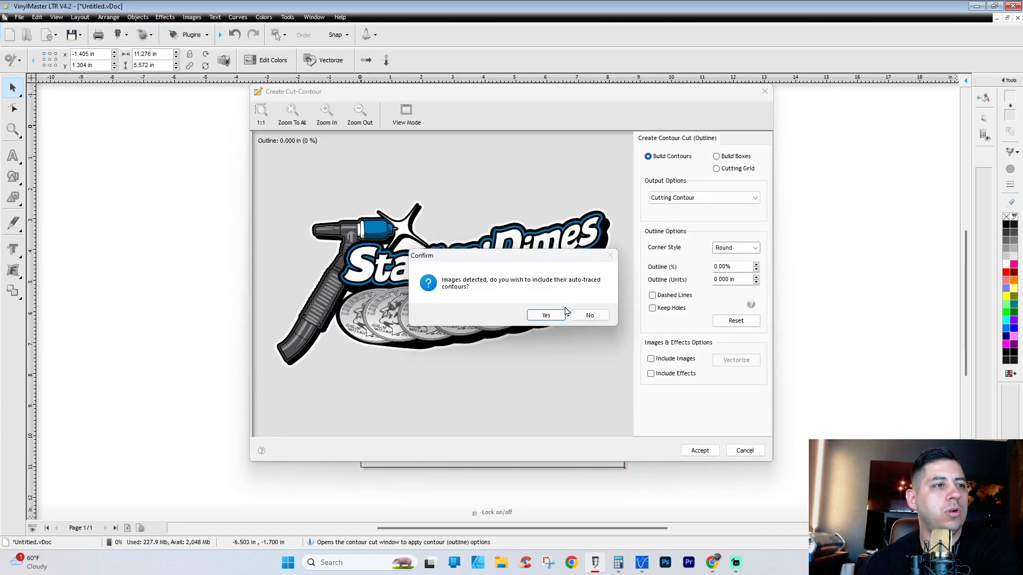
click(544, 316)
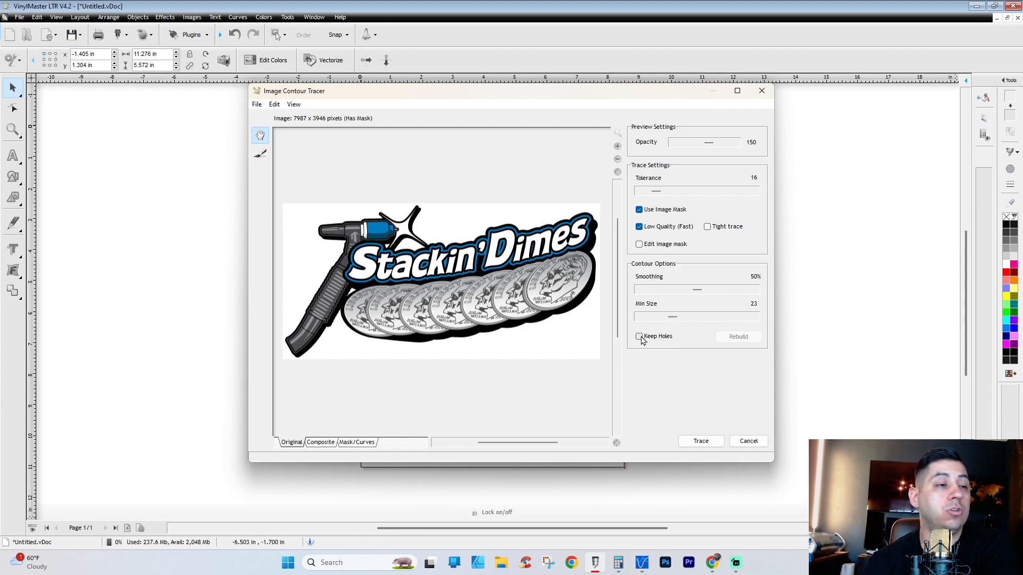
click(709, 440)
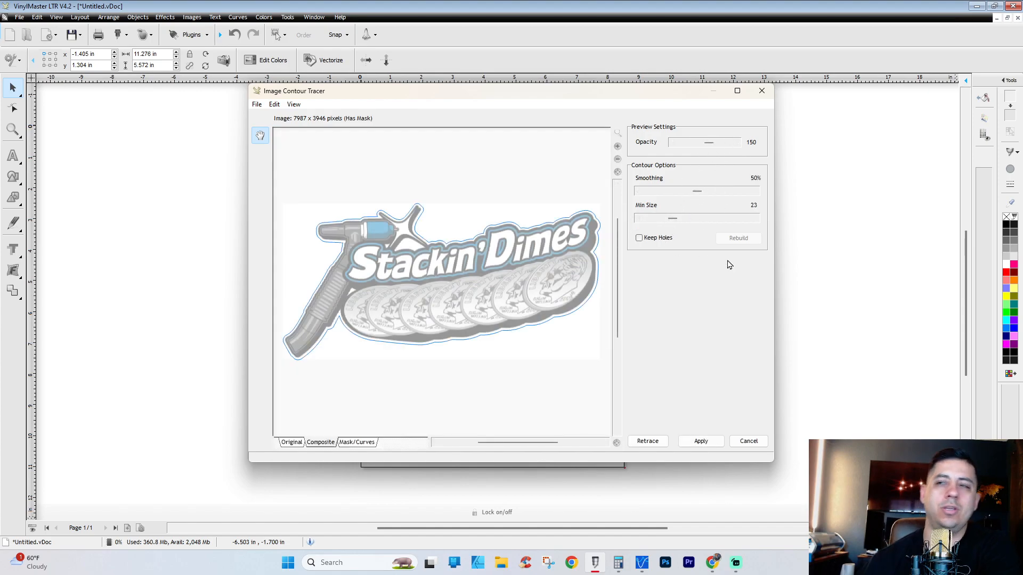
click(639, 239)
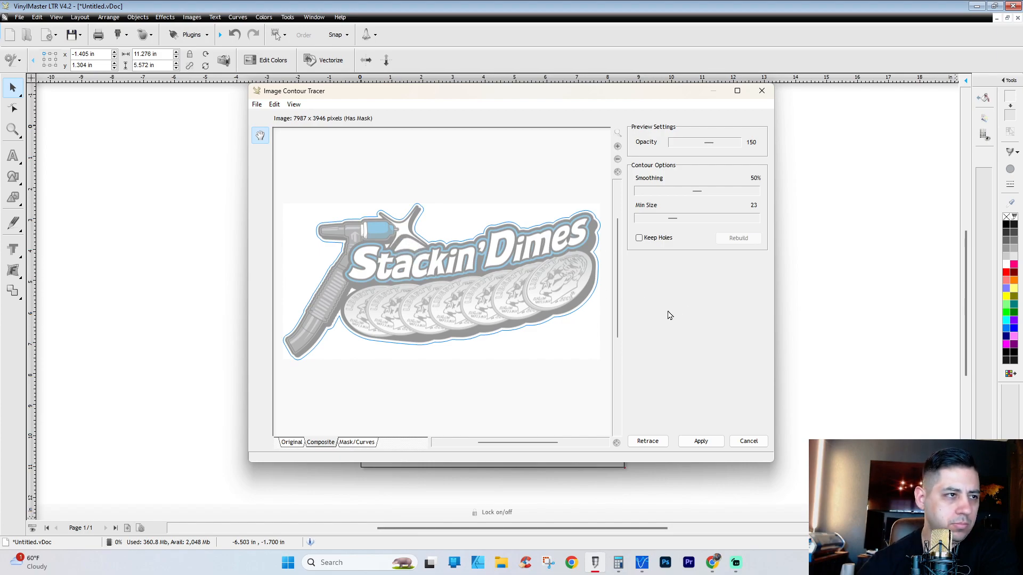
click(700, 442)
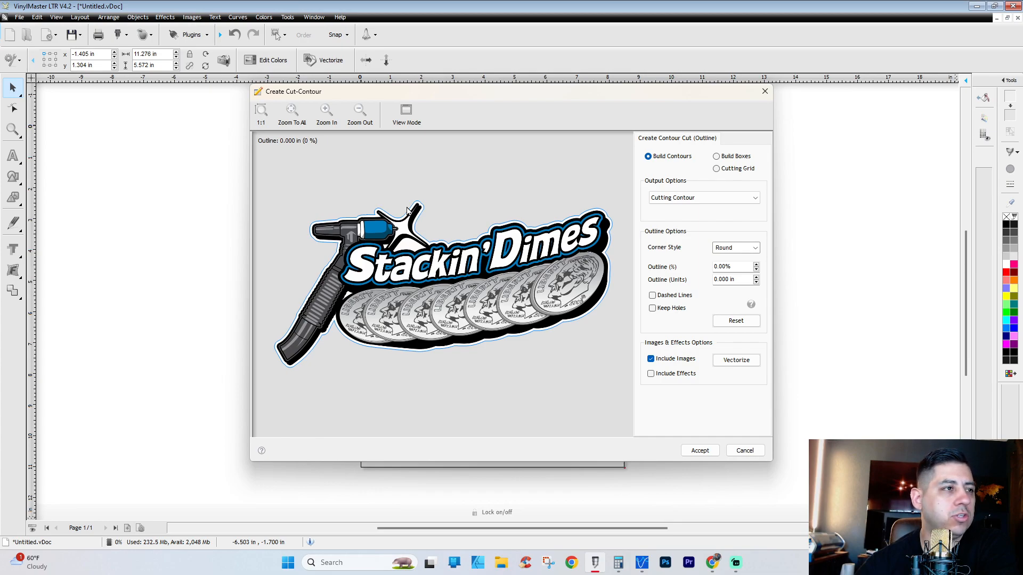
- Set the sticker's cut contour outline offset to 2.00% and accept the contour
click(757, 265)
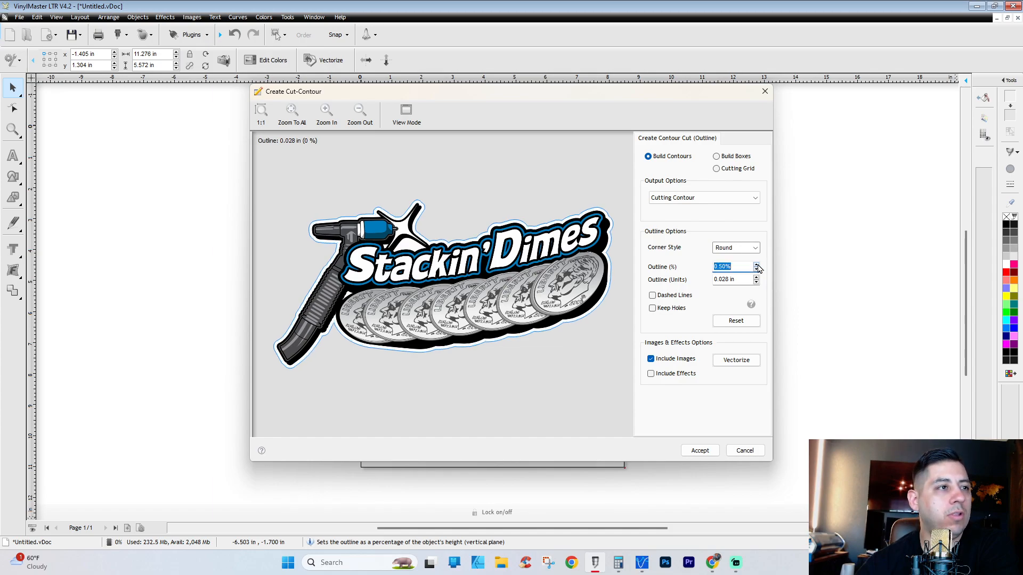
click(757, 266)
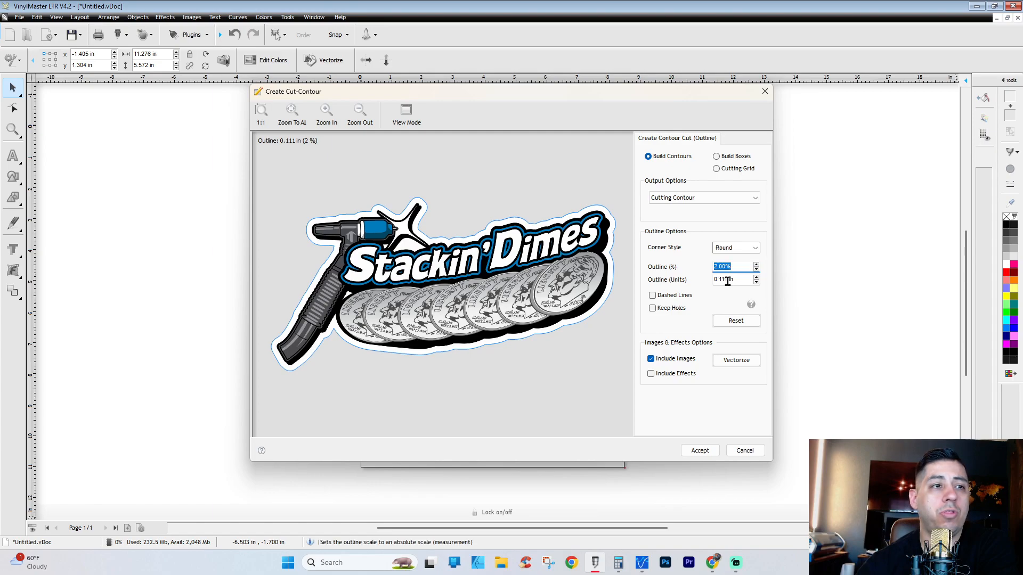
click(757, 265)
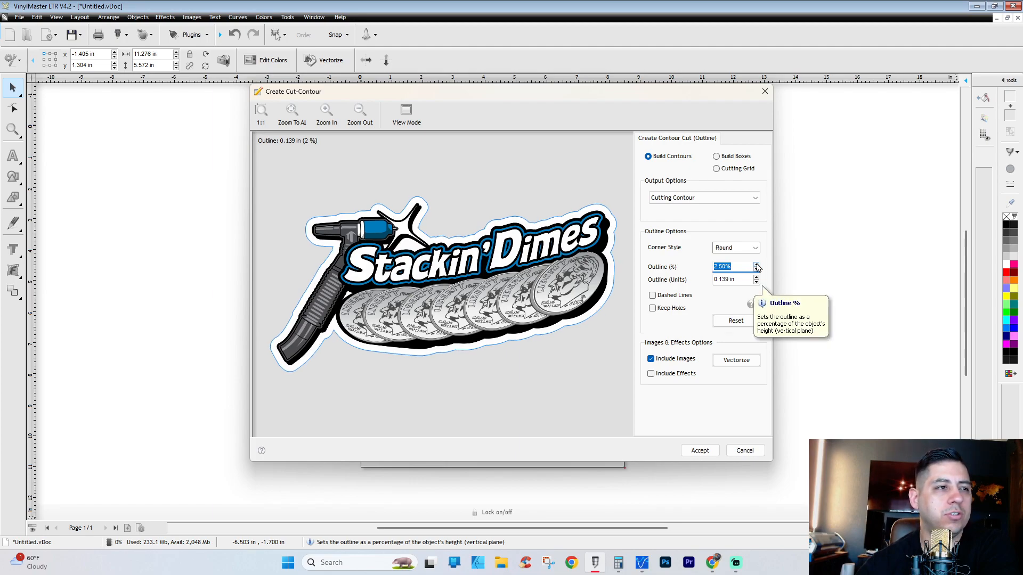
click(757, 273)
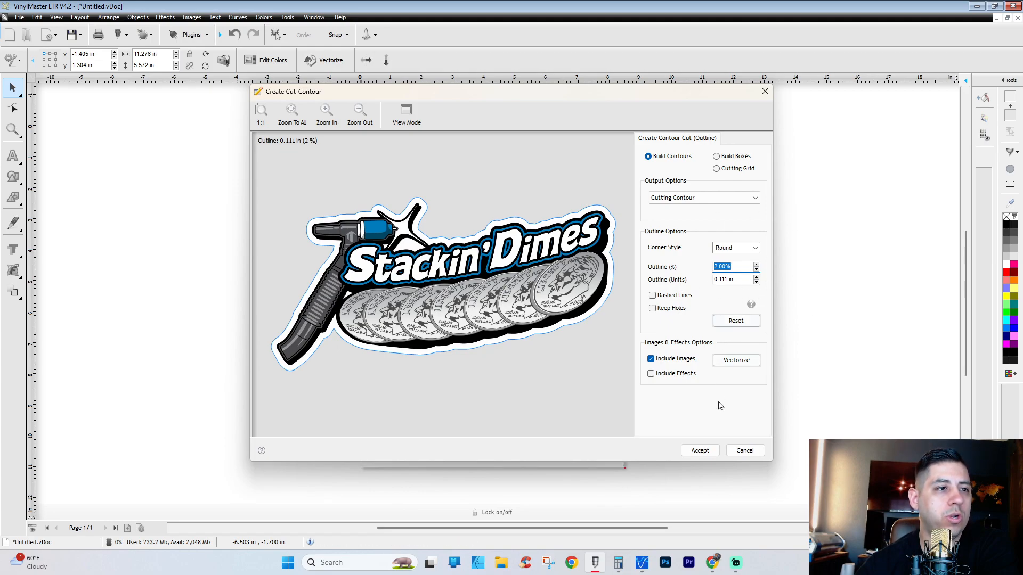
click(694, 451)
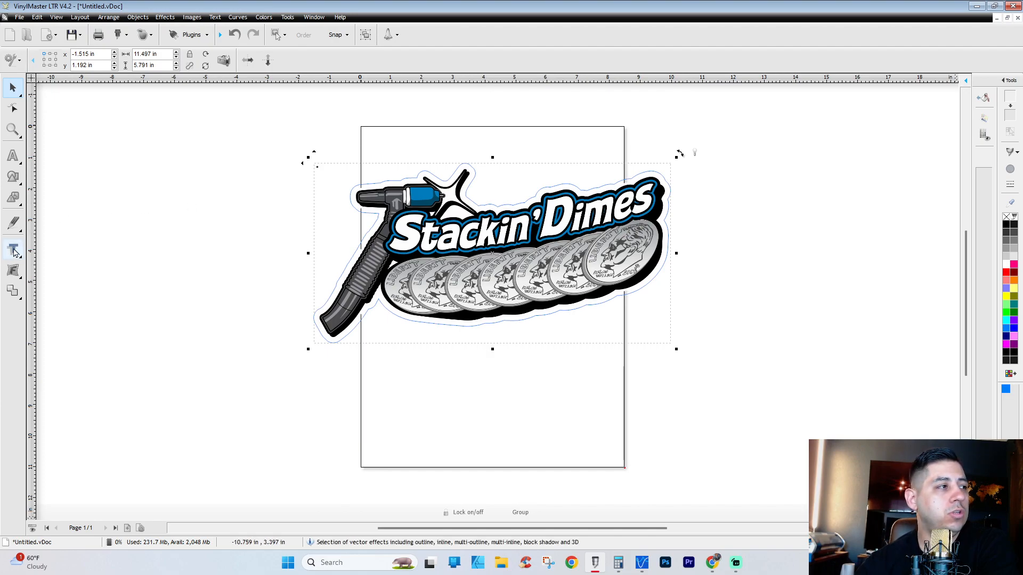
- Draw a box about 12.27 by 6.66 in around the whole sticker, then move it down to uncover most of the artwork
click(14, 177)
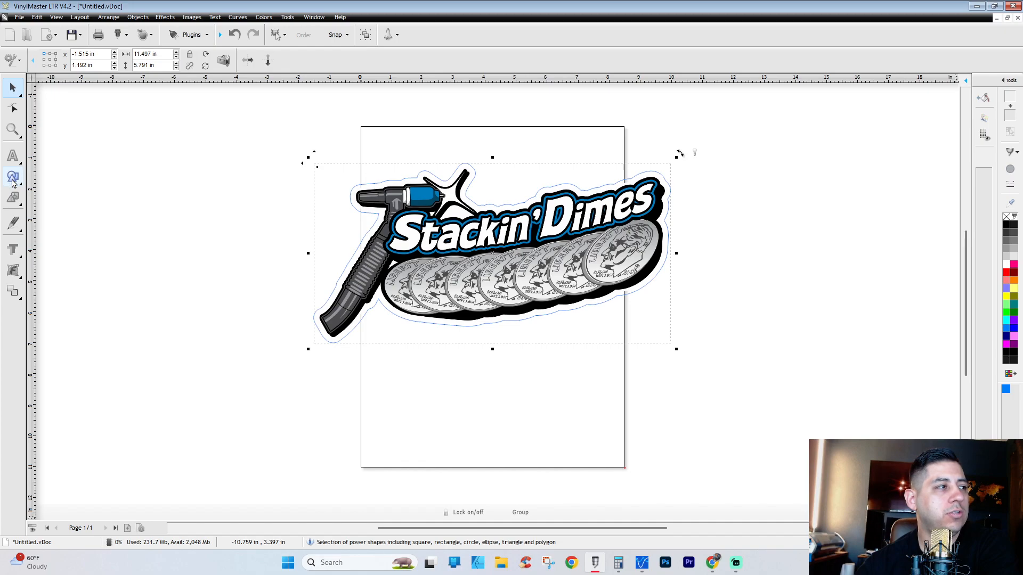
click(59, 180)
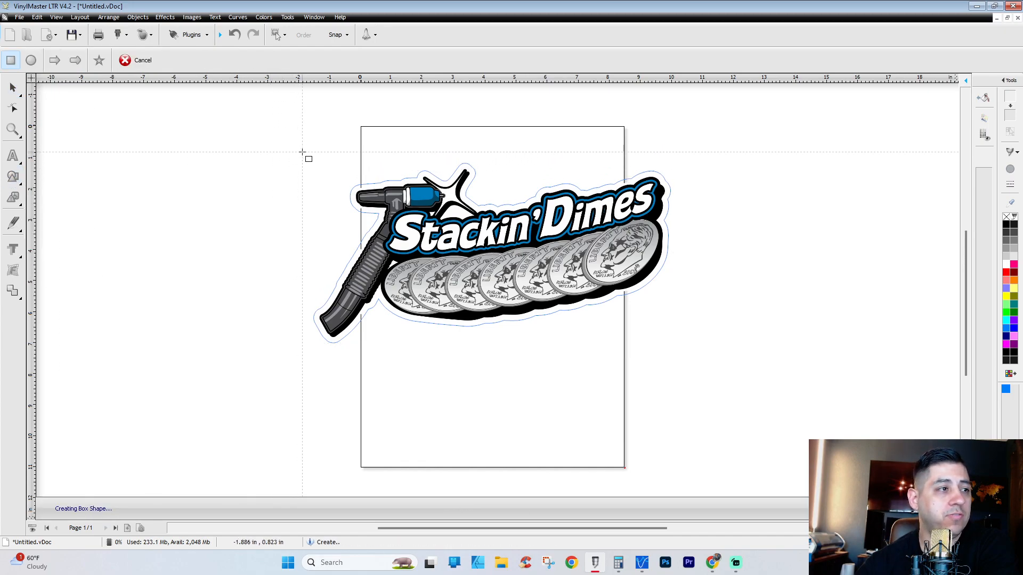
drag(302, 153, 685, 360)
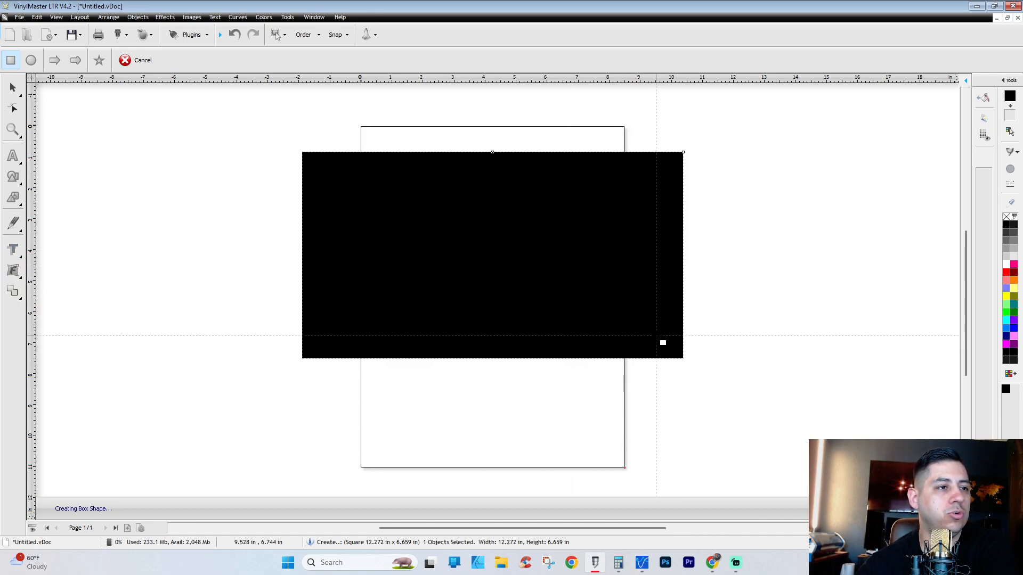
click(11, 88)
drag(676, 343, 697, 497)
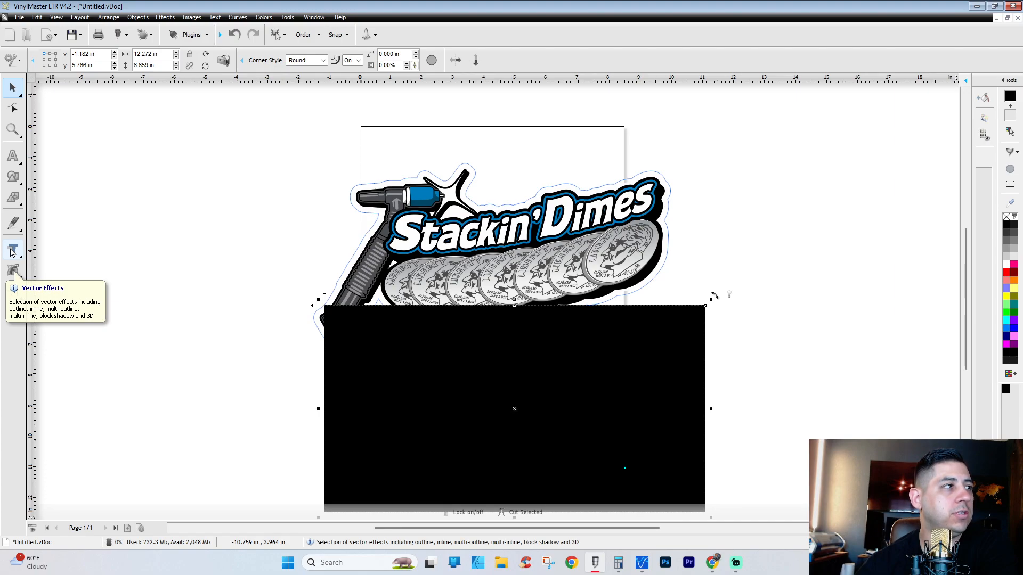
- Create a cutting contour around the black box with a 0% outline offset
click(144, 37)
click(158, 56)
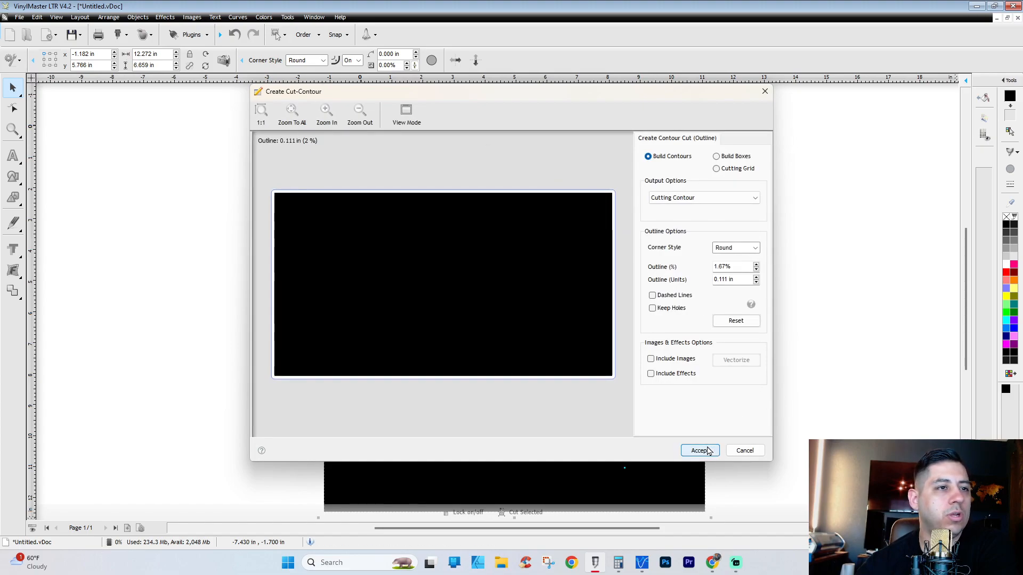
double_click(722, 266)
text(0)
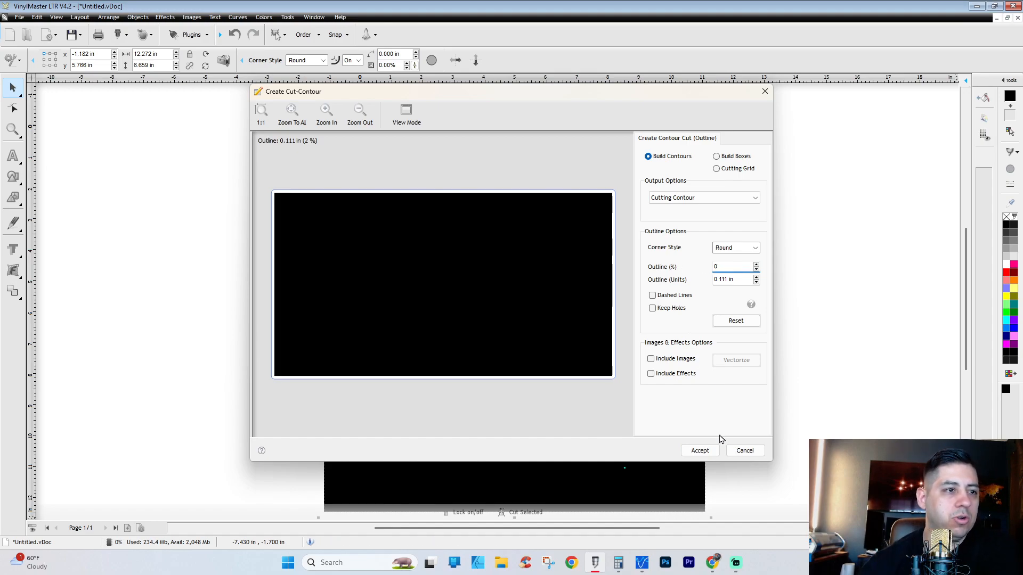
key(Return)
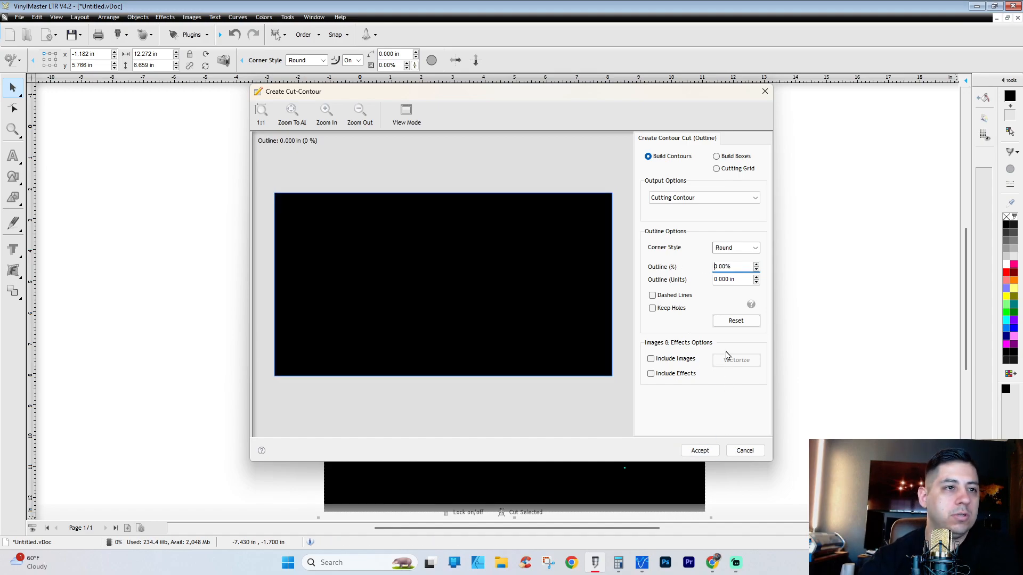
click(700, 451)
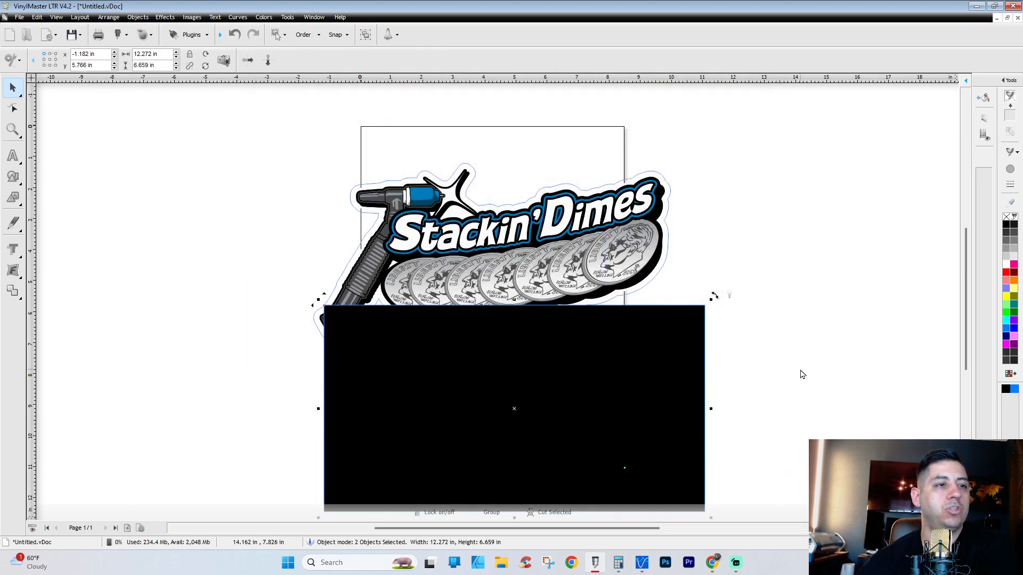
- Delete the black filled box and move its remaining rectangular contour up to surround the sticker
click(629, 373)
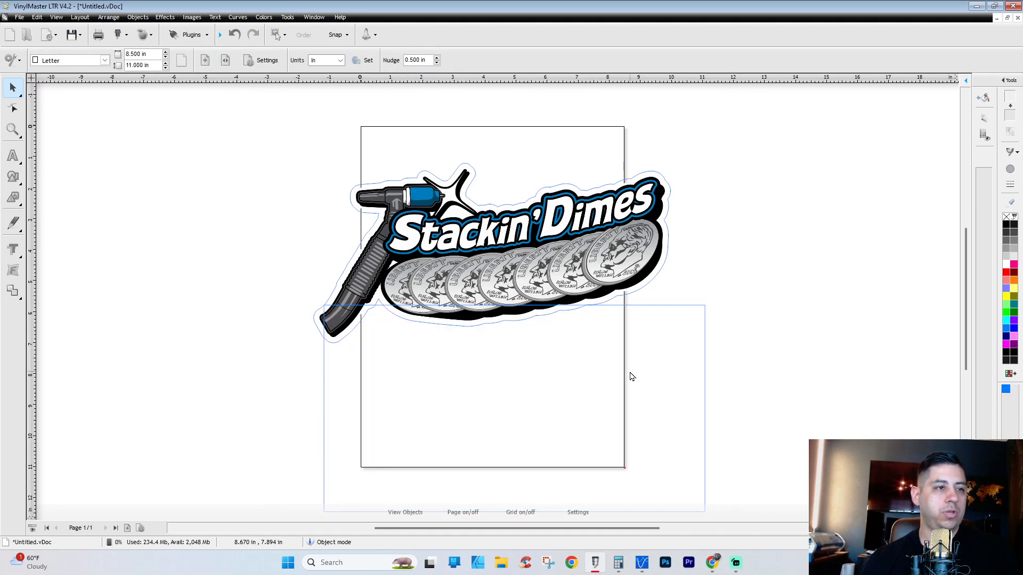
click(707, 313)
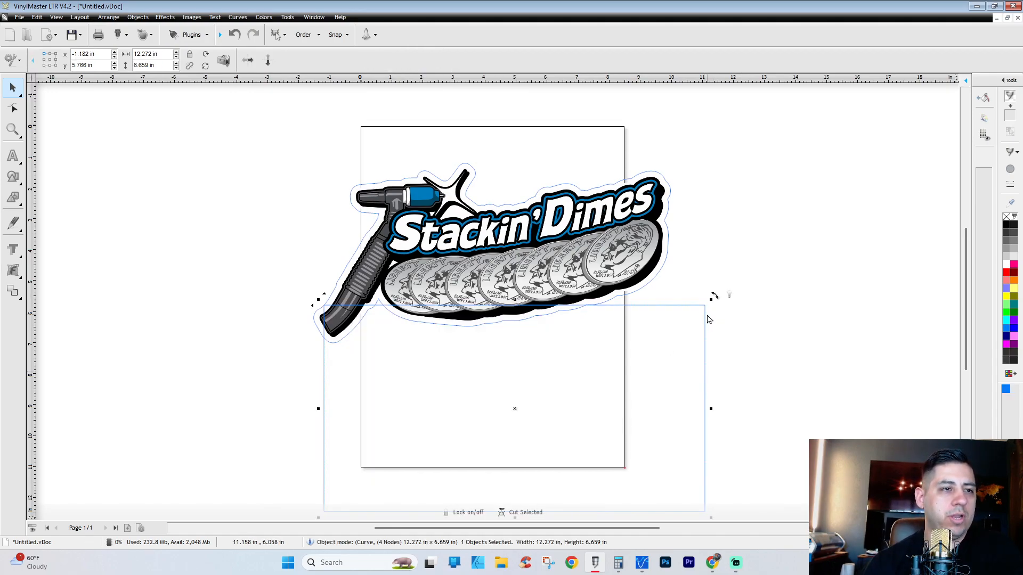
drag(707, 319, 682, 163)
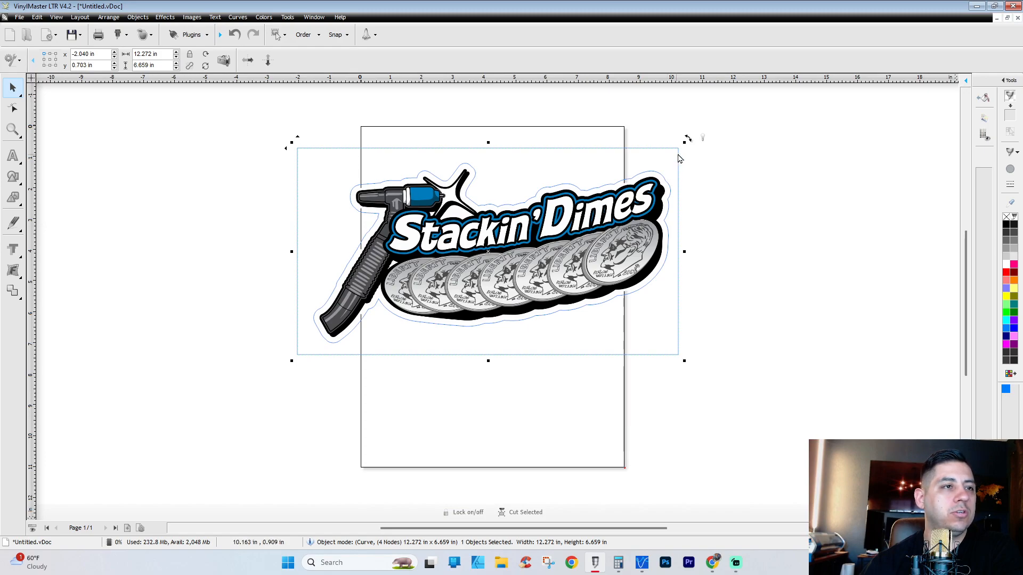
click(822, 133)
- Select the sticker image together with its contour and the surrounding rectangular contour
drag(820, 114, 757, 204)
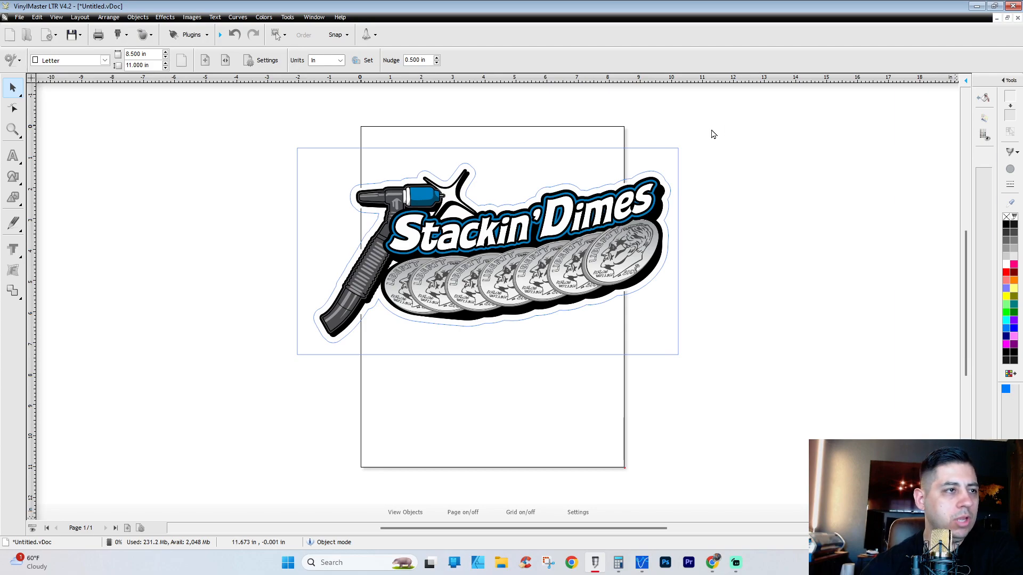
drag(714, 128, 163, 395)
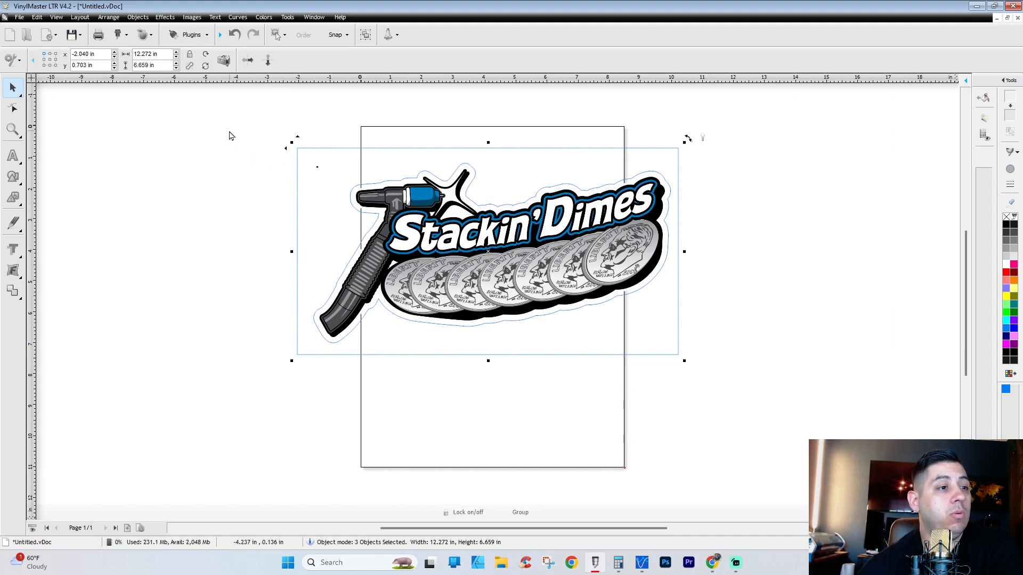
click(746, 124)
drag(745, 124, 203, 417)
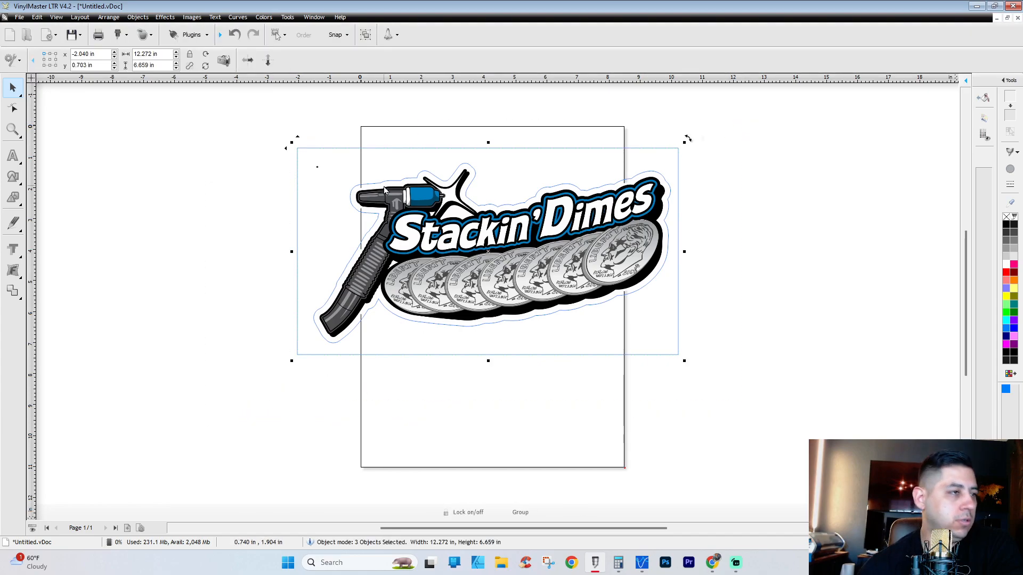
- Start a PDF export of the artwork named "test" in the Stickers folder, replacing the existing file
click(19, 17)
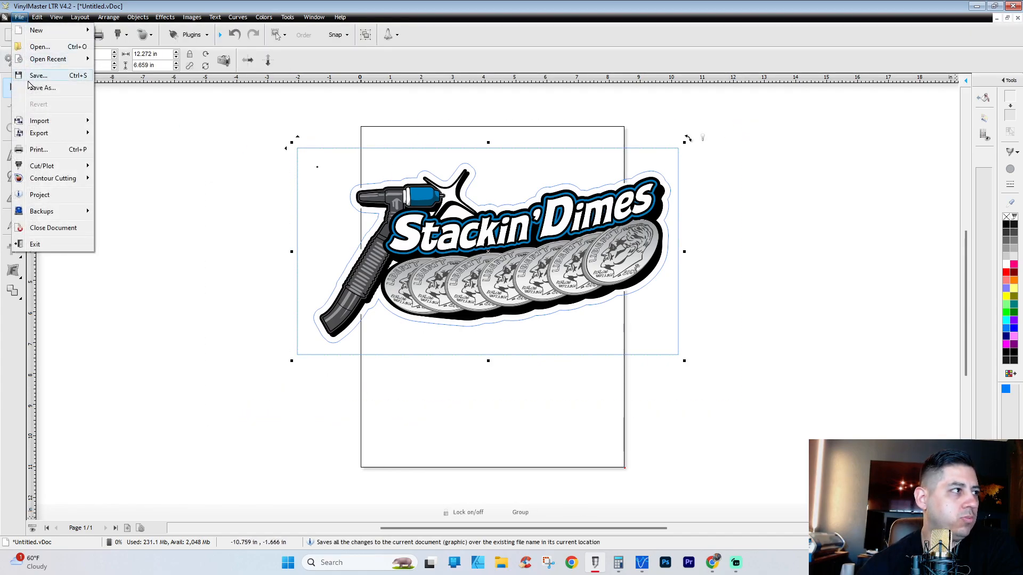
mouse_move(41, 133)
click(123, 133)
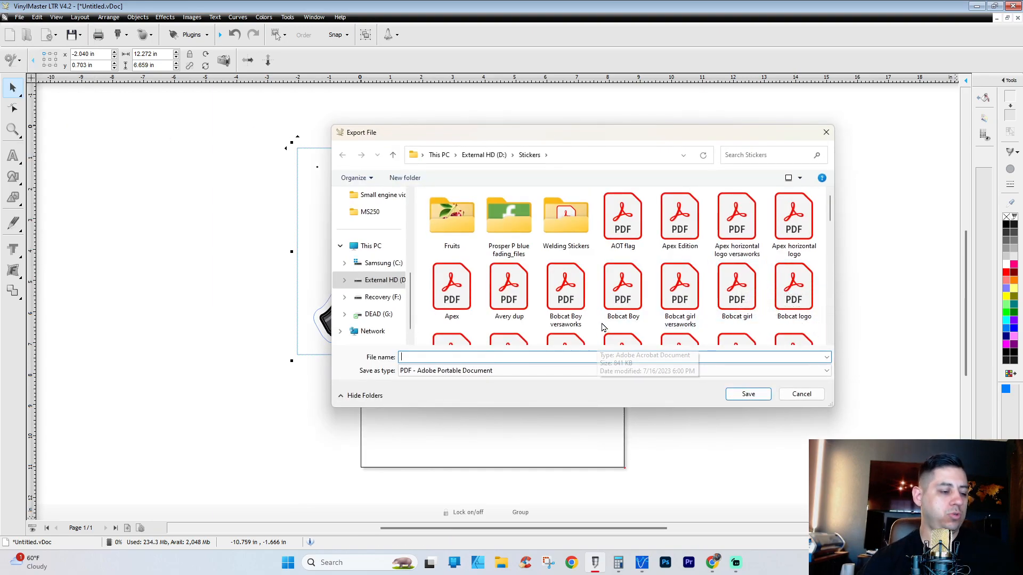
text(test)
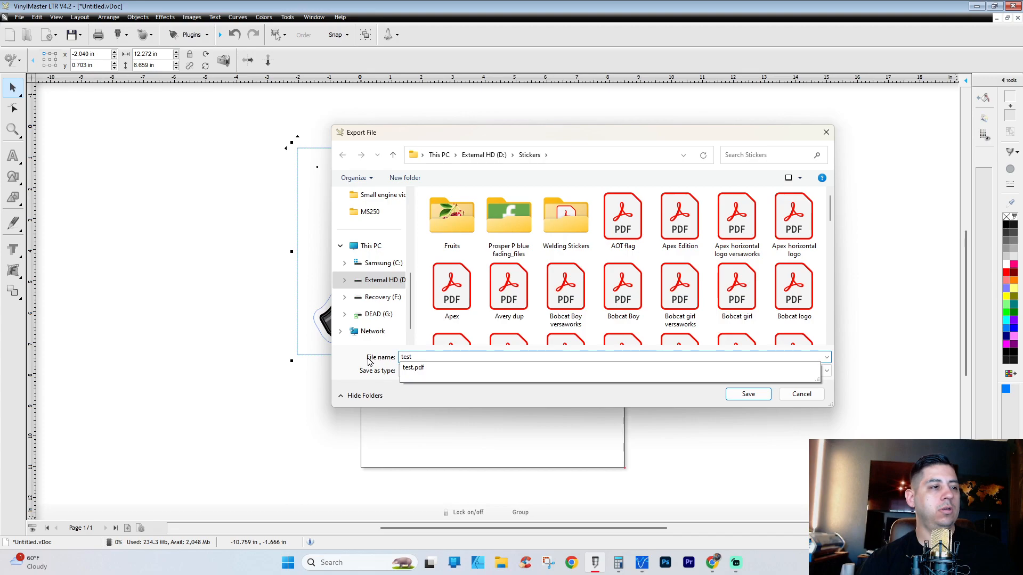
click(338, 361)
click(757, 397)
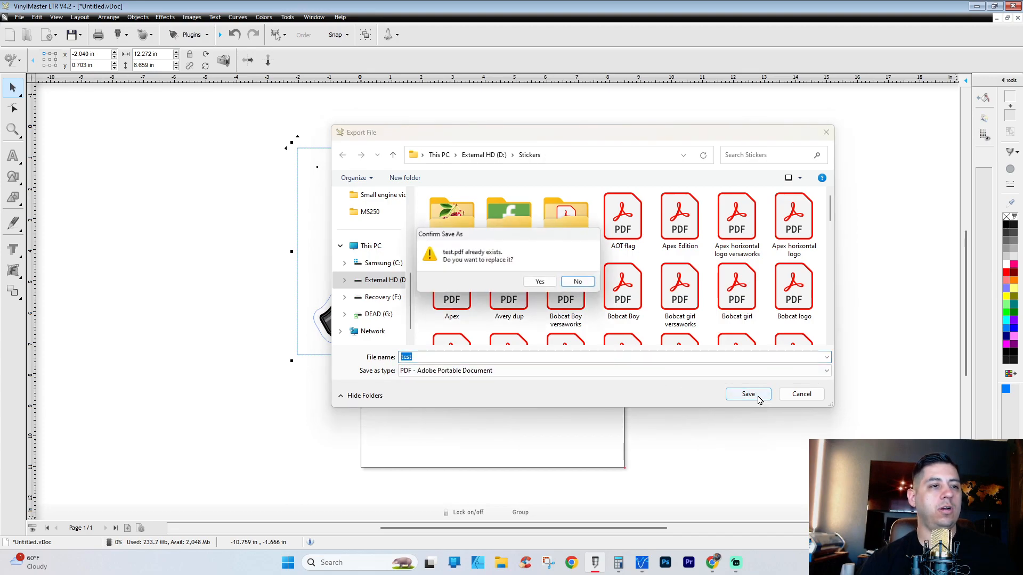
click(548, 282)
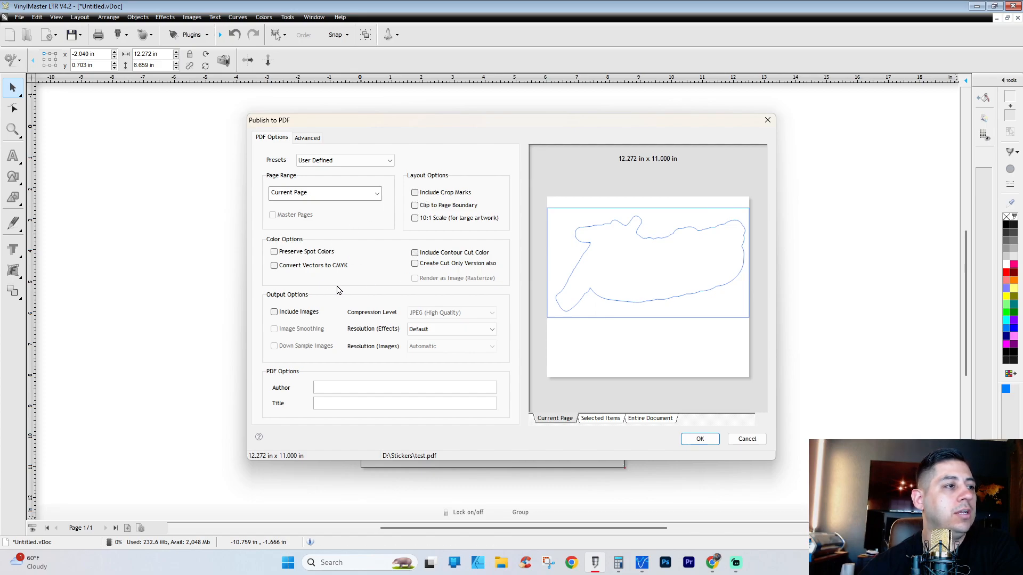
- Publish the PDF with images and the contour cut color included, limiting the page range to the current selection
click(274, 314)
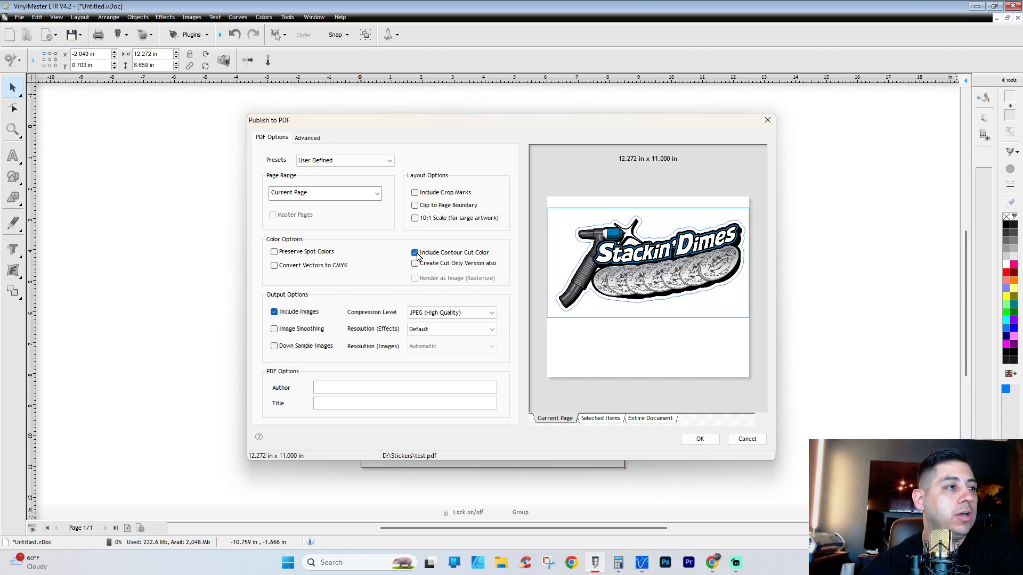
click(362, 194)
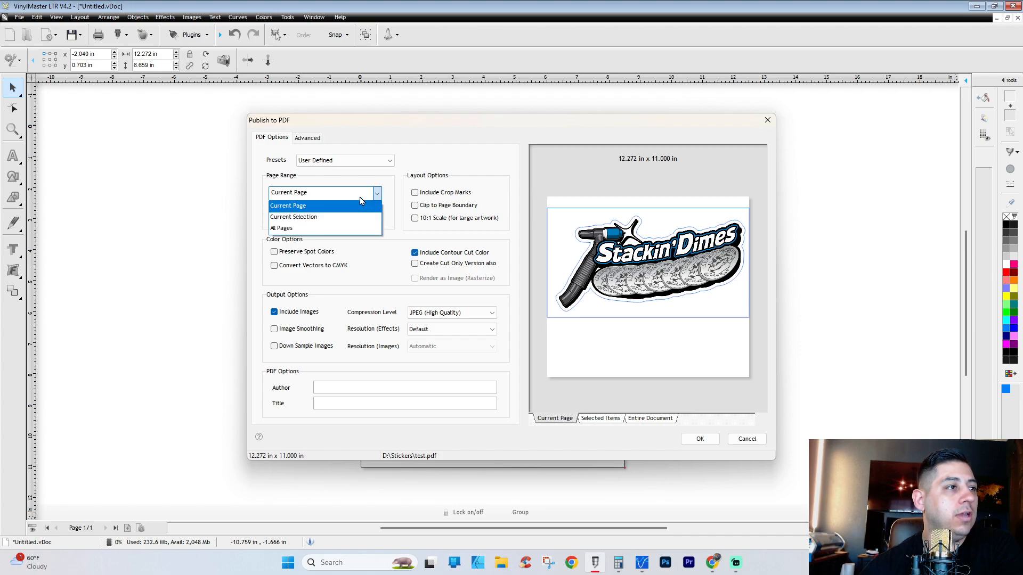
click(299, 222)
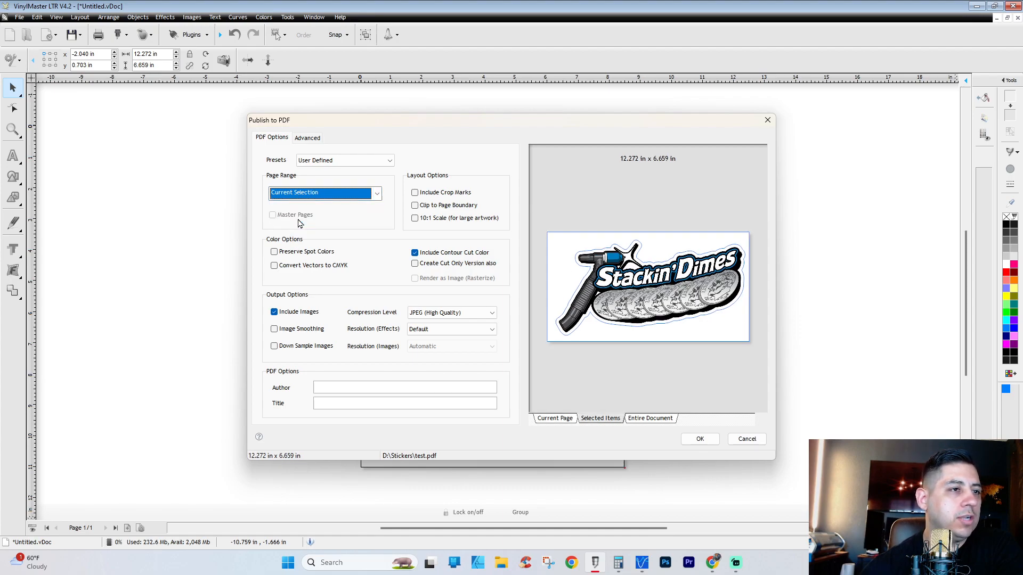
click(380, 196)
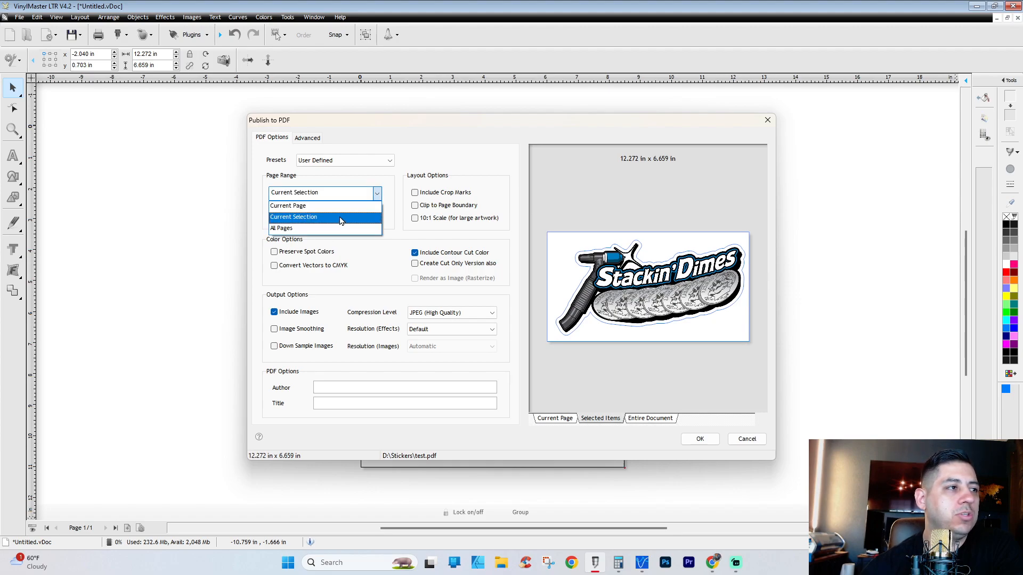
click(341, 218)
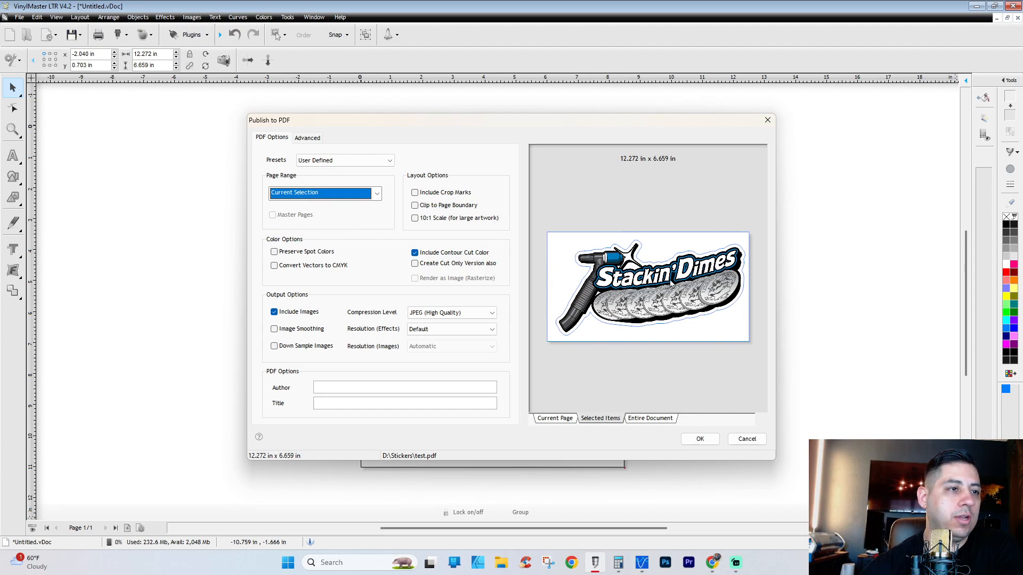
click(706, 442)
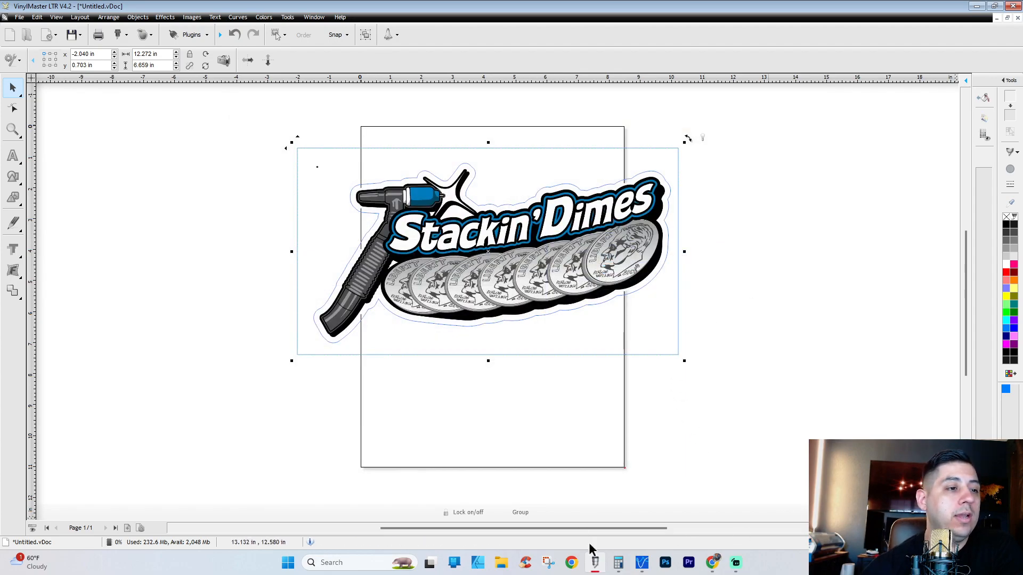
- Switch to Affinity Designer, dismiss the welcome screen, and open test.pdf from the Stickers folder
click(904, 33)
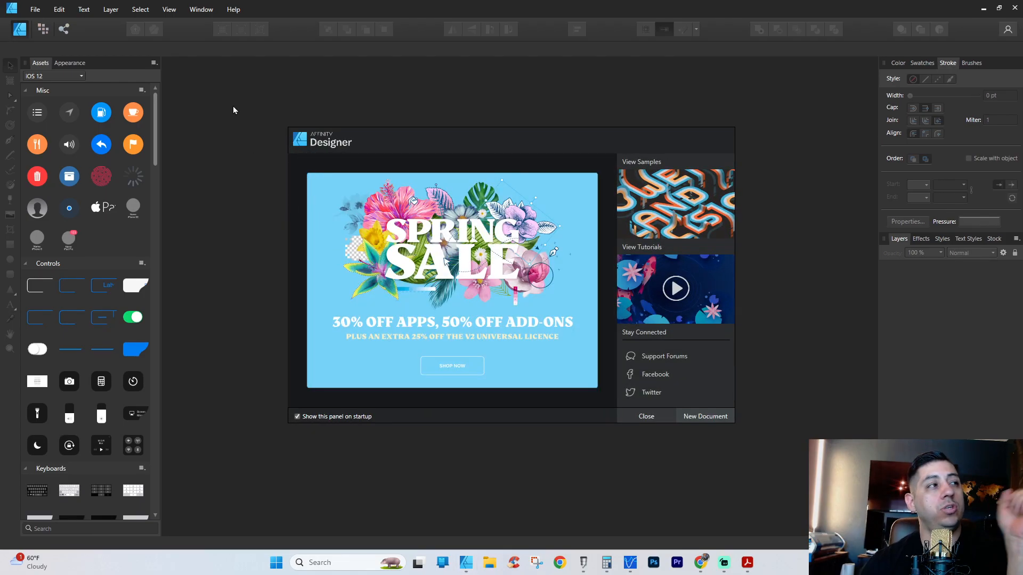
click(641, 418)
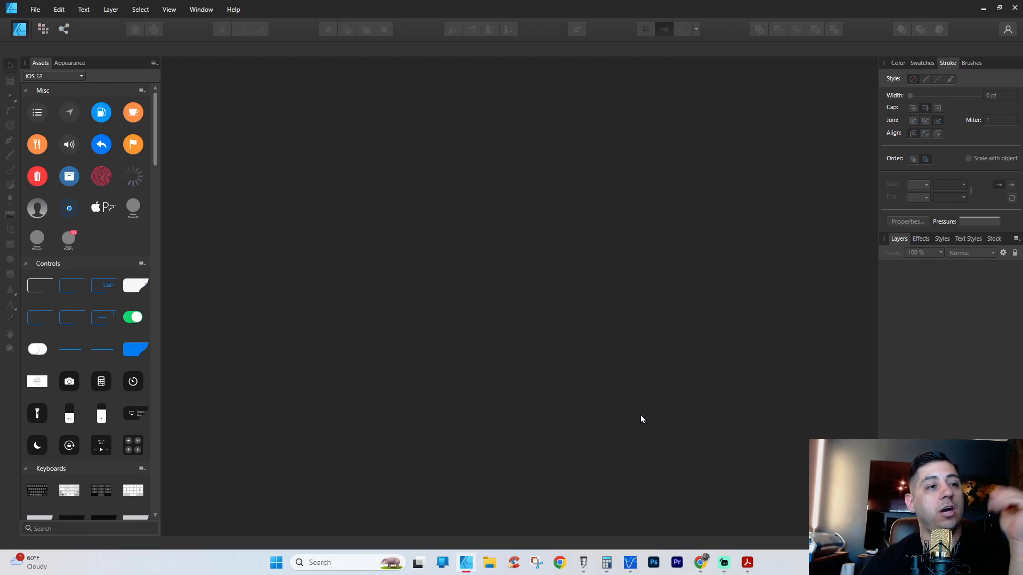
click(45, 16)
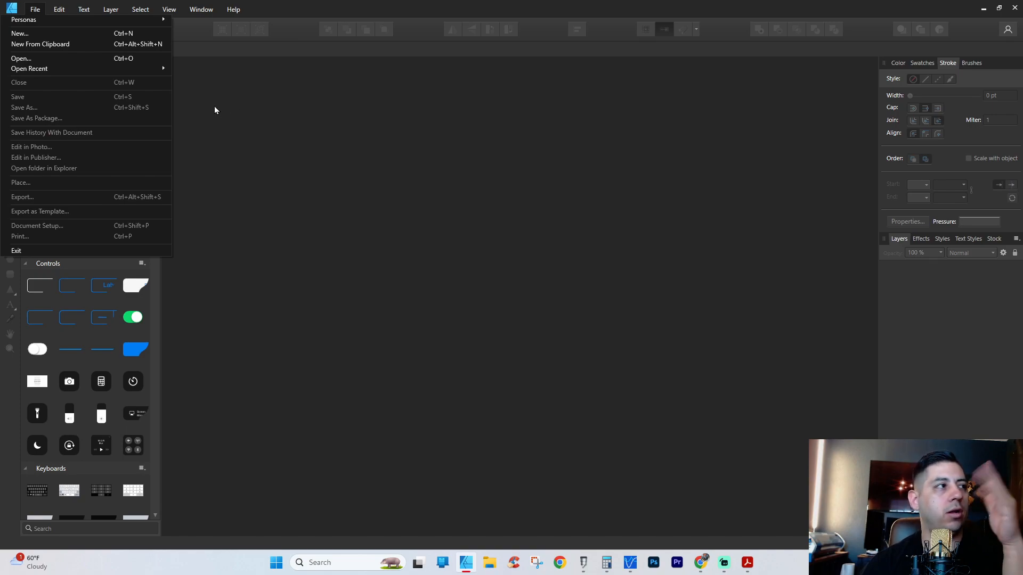
mouse_move(117, 69)
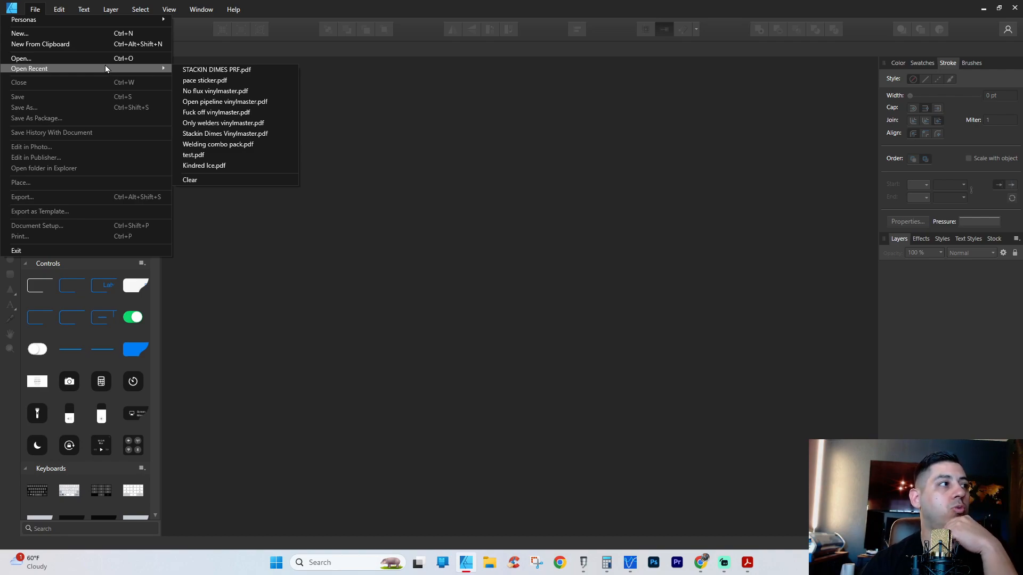
click(59, 59)
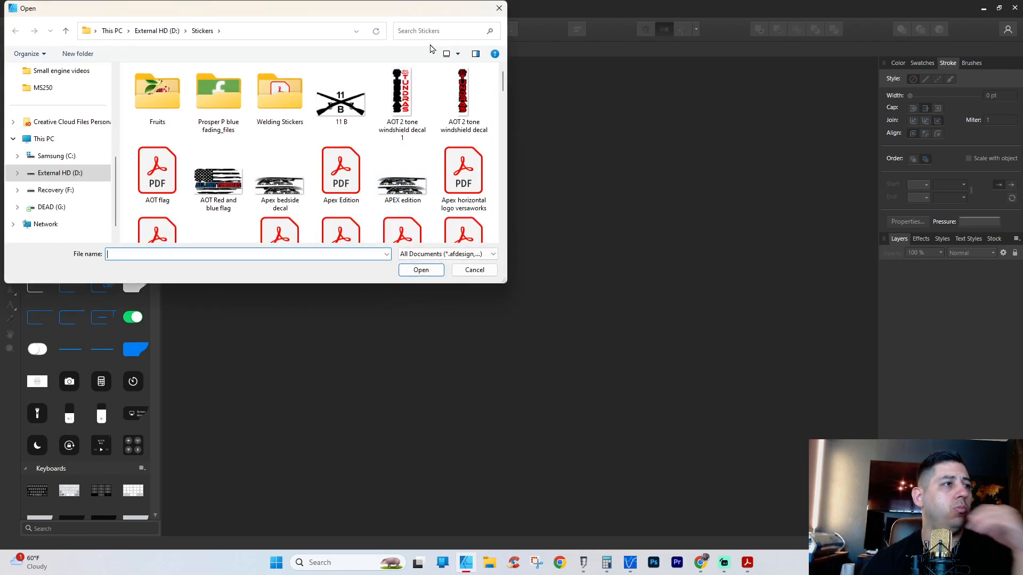
click(442, 27)
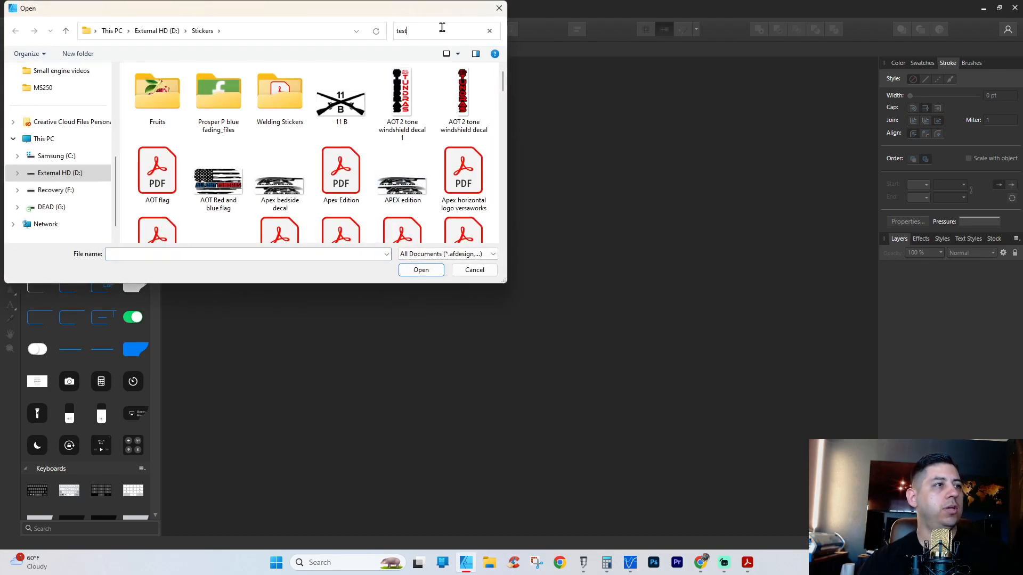
key(Return)
double_click(165, 96)
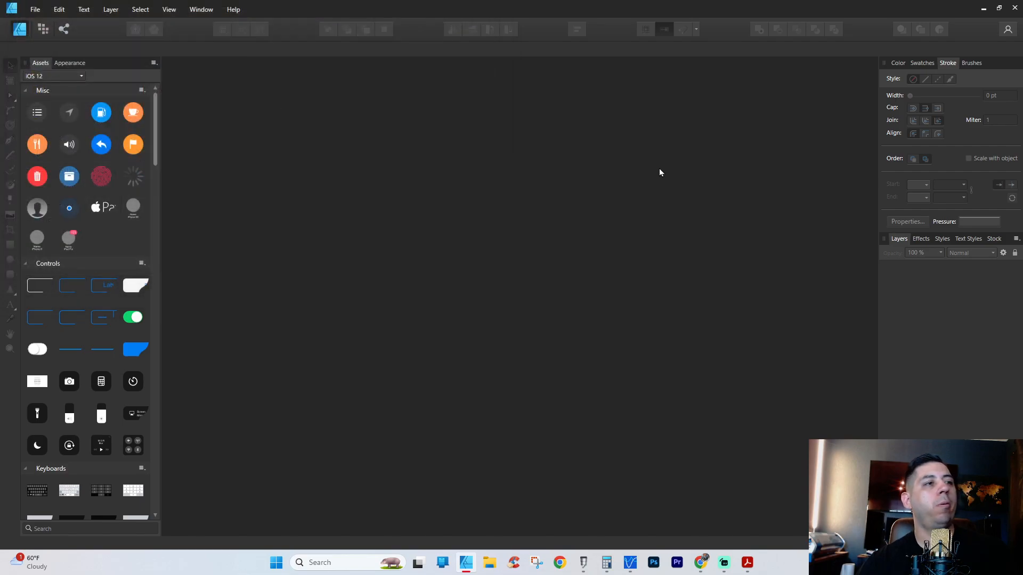
click(612, 392)
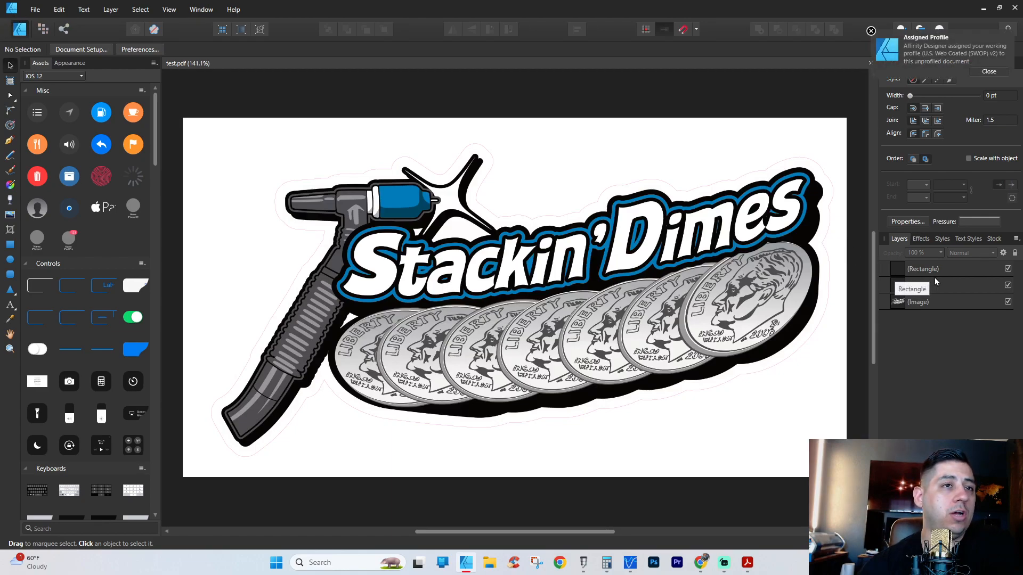
- Apply the pink swatch from the VW Roland cut contour line palette to the stroke of the curve around the sticker
click(948, 269)
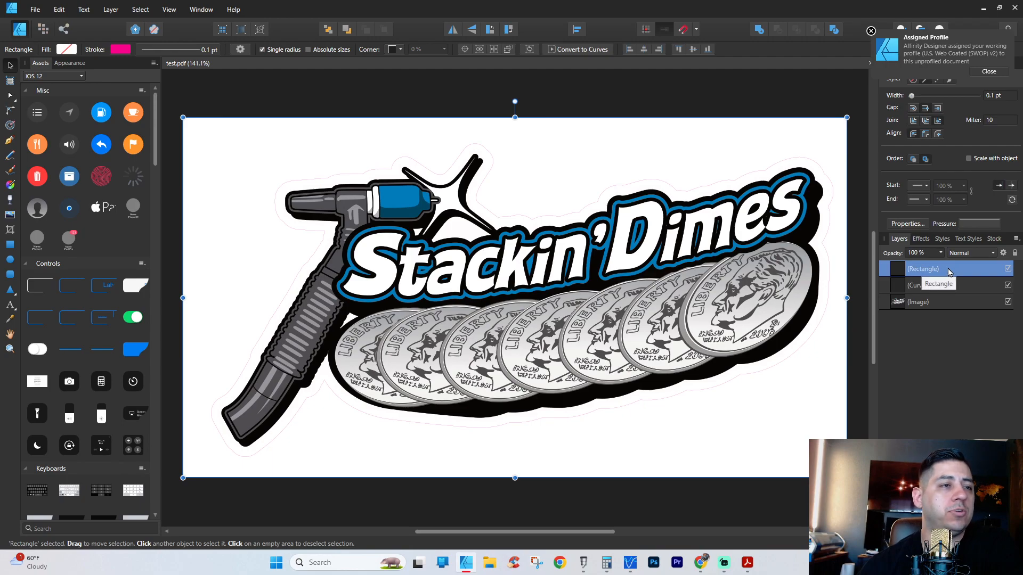
click(921, 285)
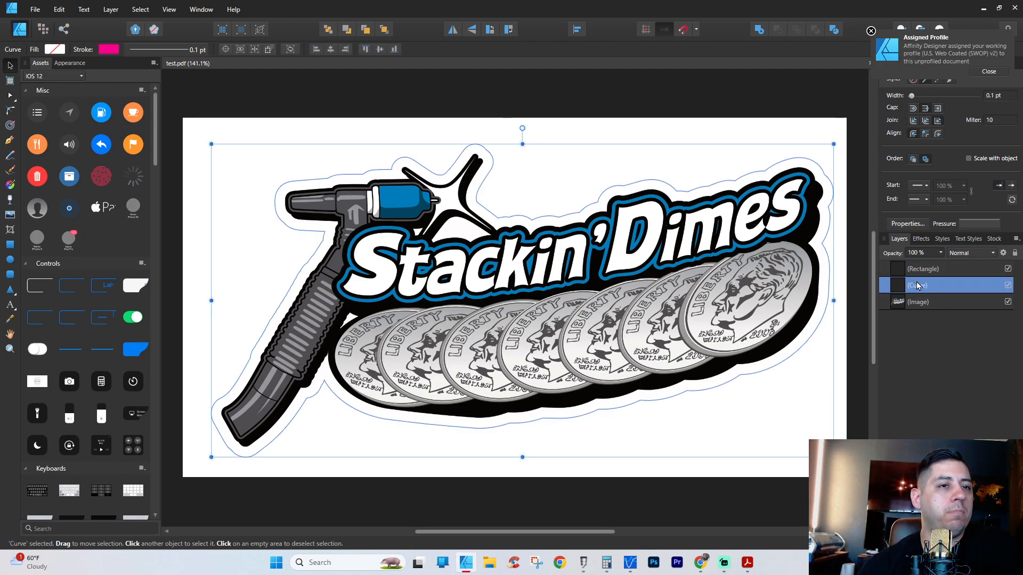
click(654, 106)
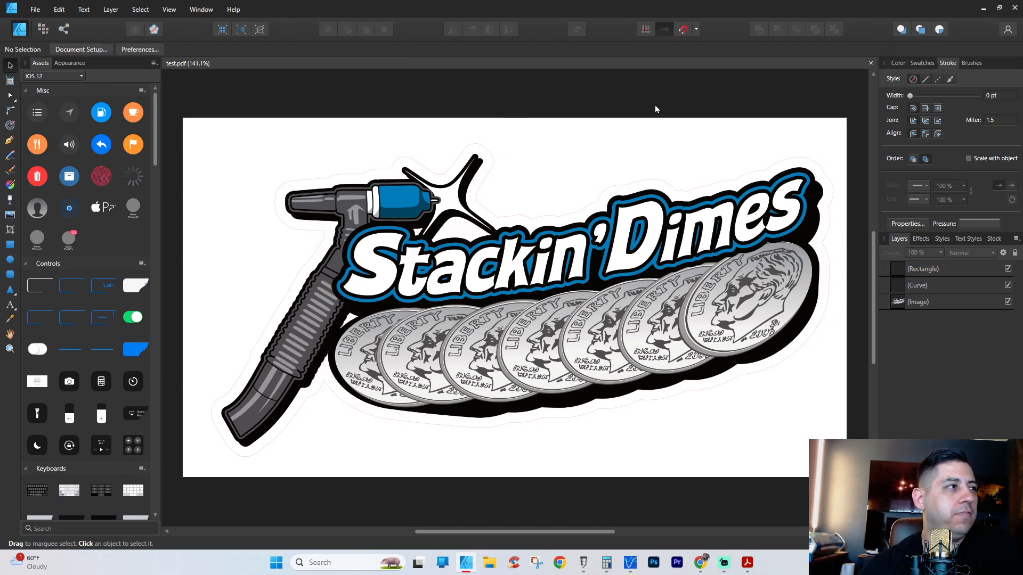
click(918, 286)
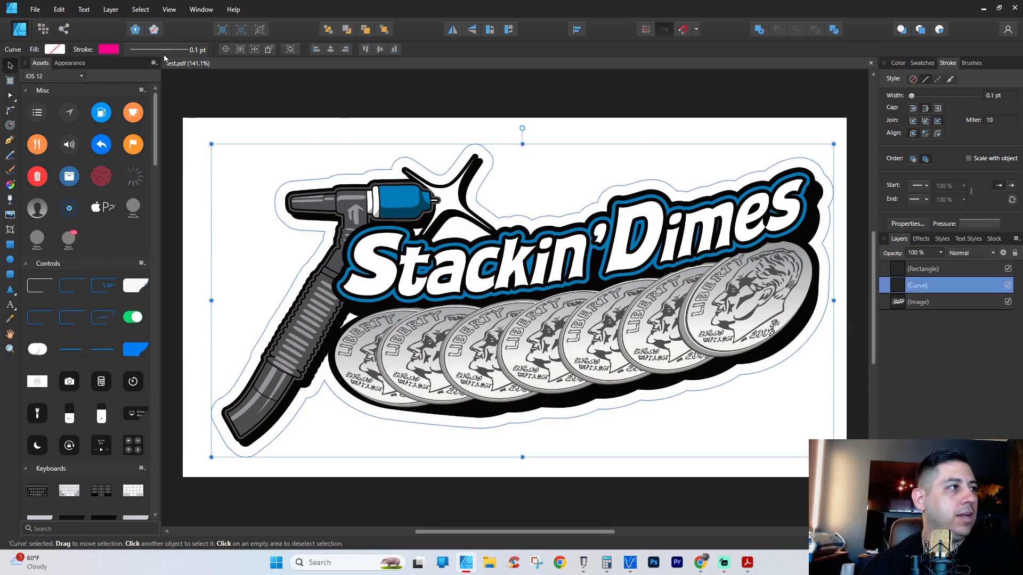
click(109, 49)
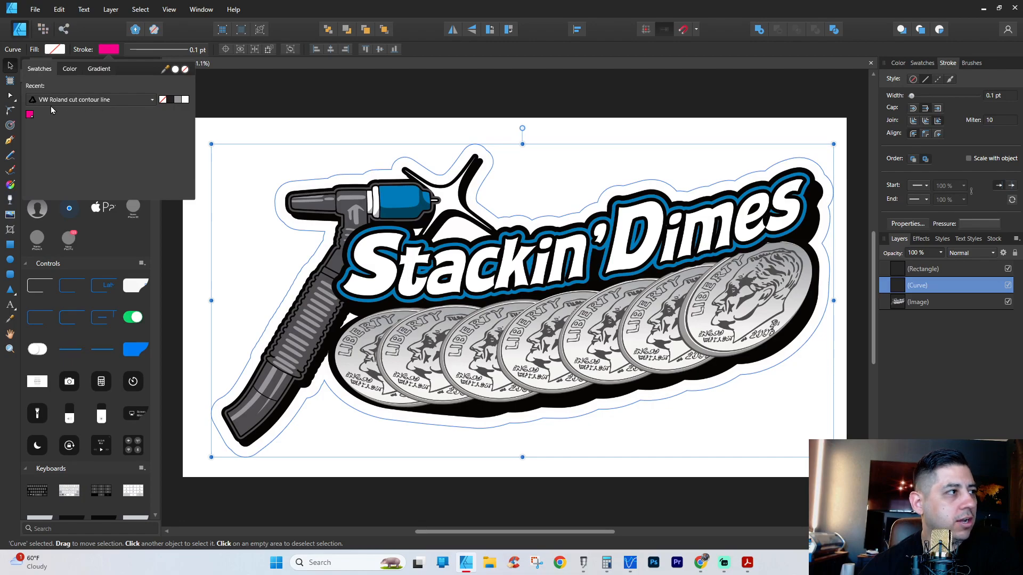
click(81, 102)
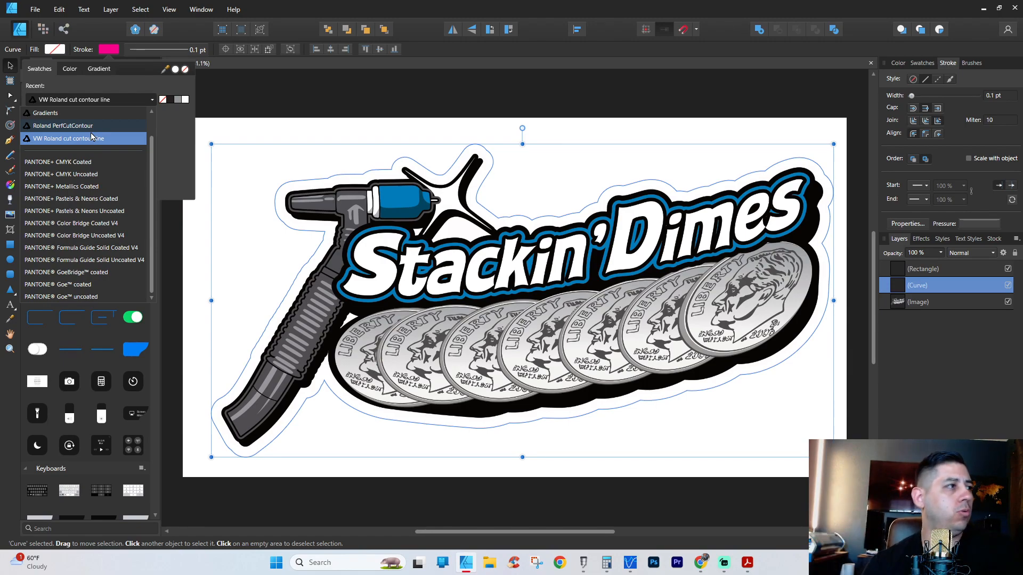
click(68, 139)
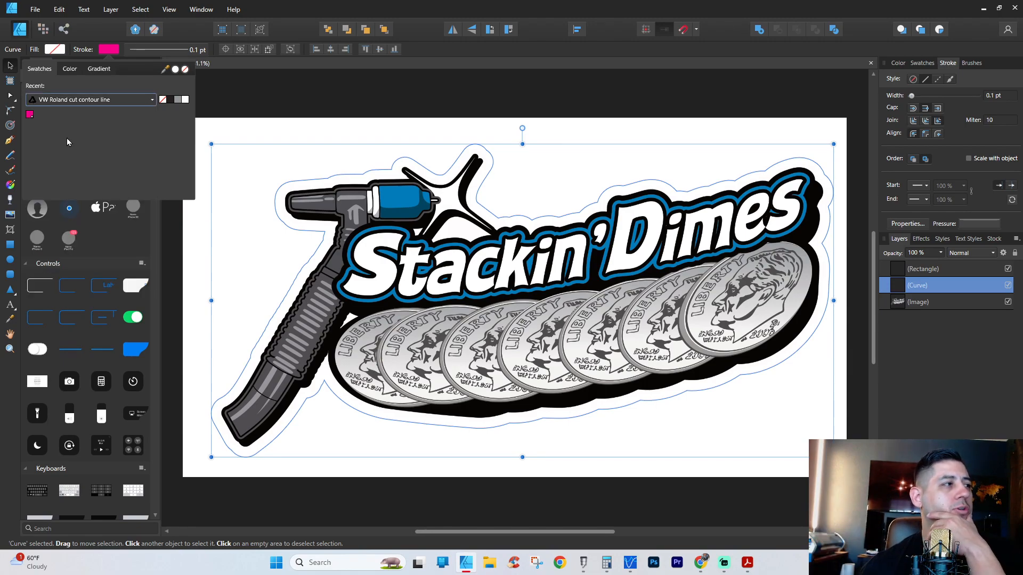
click(29, 115)
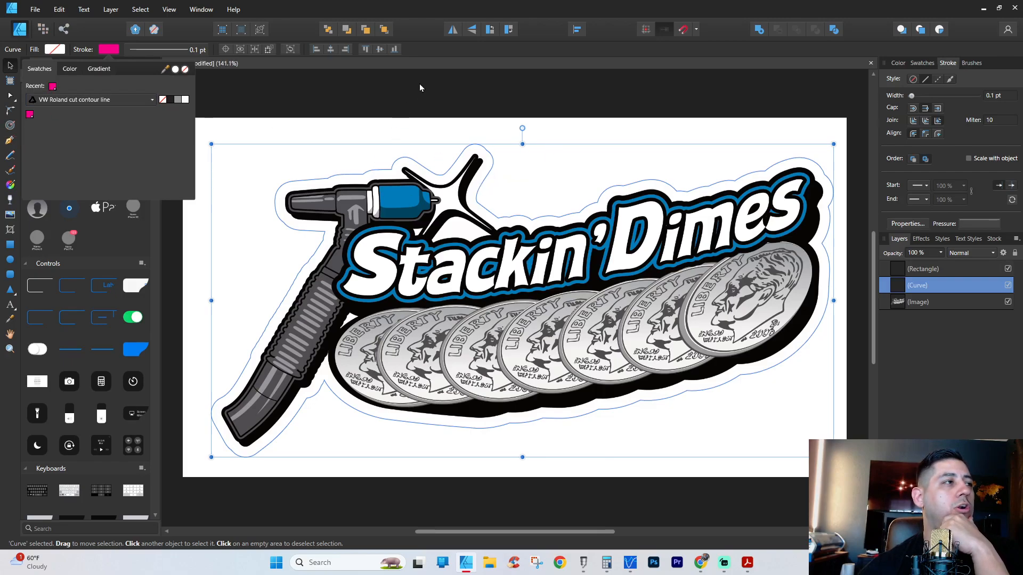
click(242, 77)
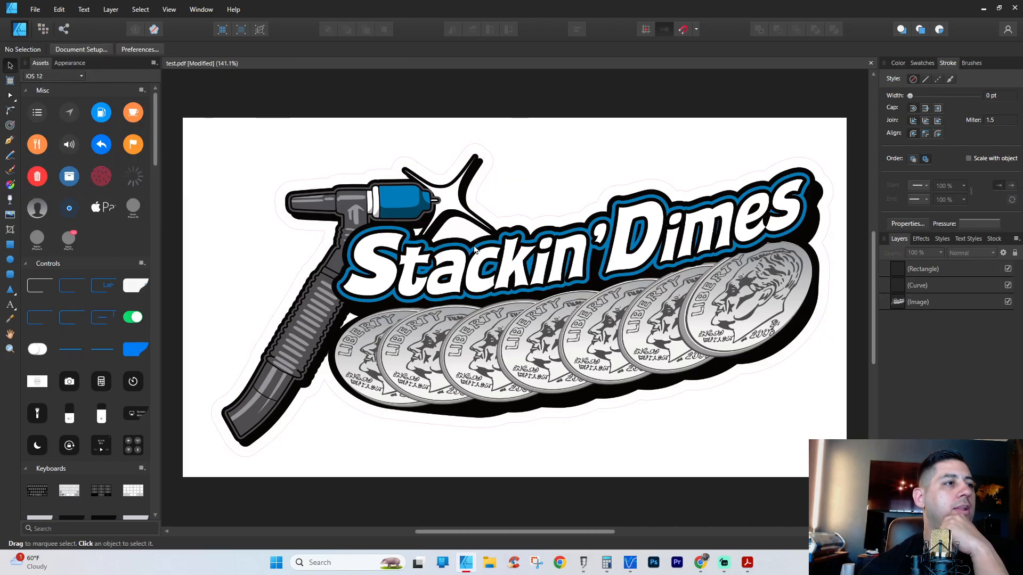
- Set the stroke width of the contour curve around the sticker to 0.5 pt
click(929, 284)
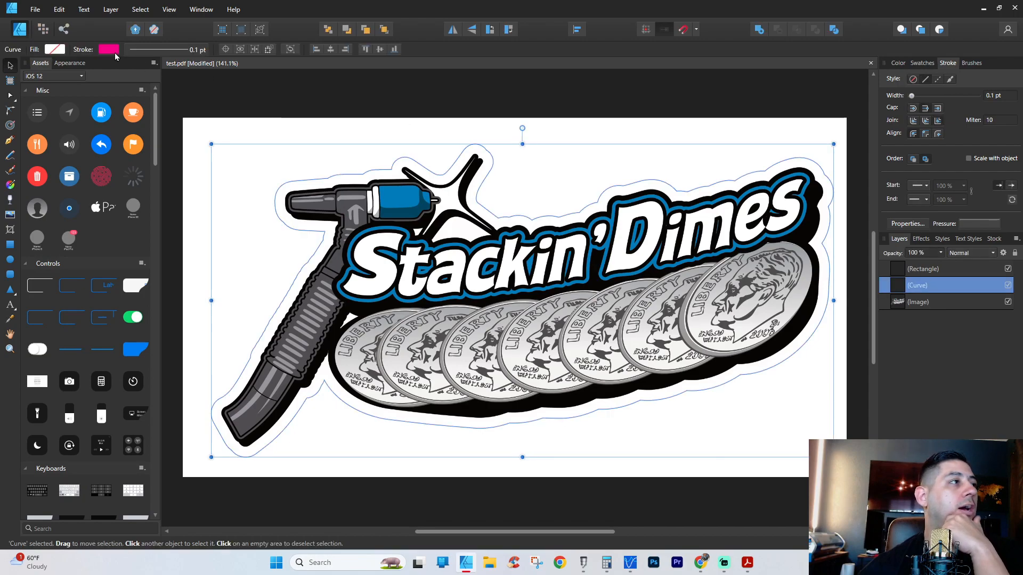
click(143, 49)
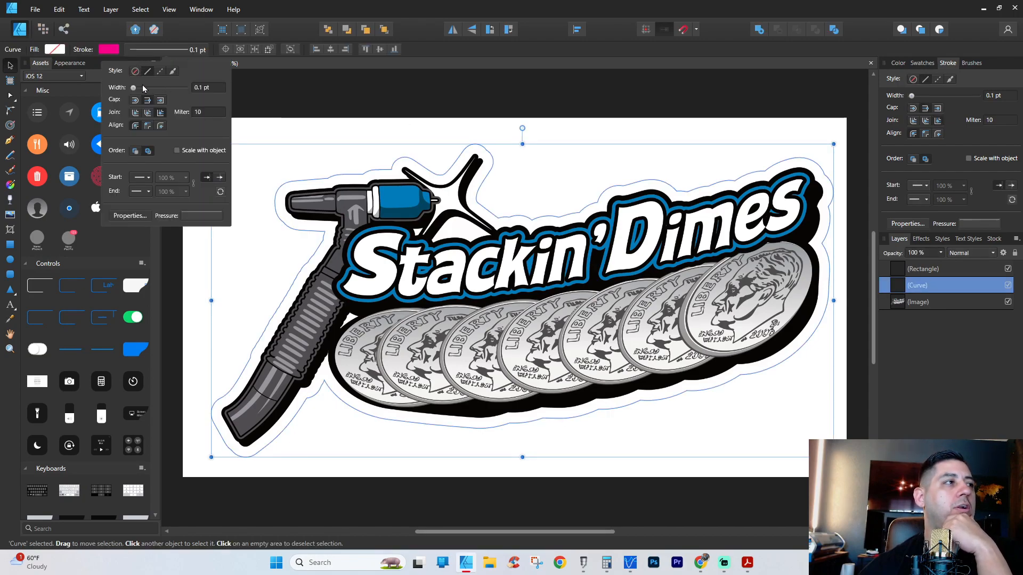
drag(134, 89, 139, 90)
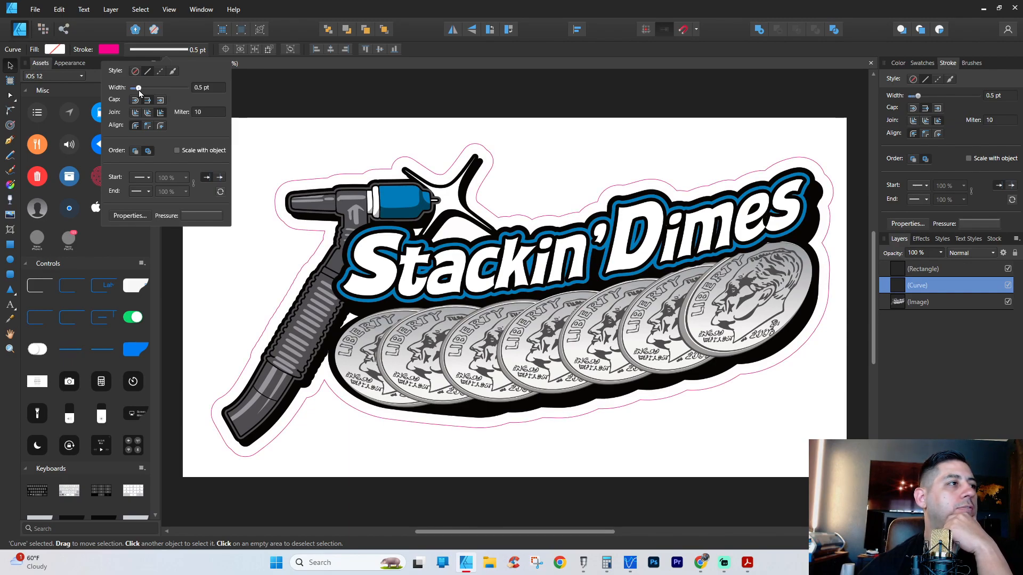
click(448, 139)
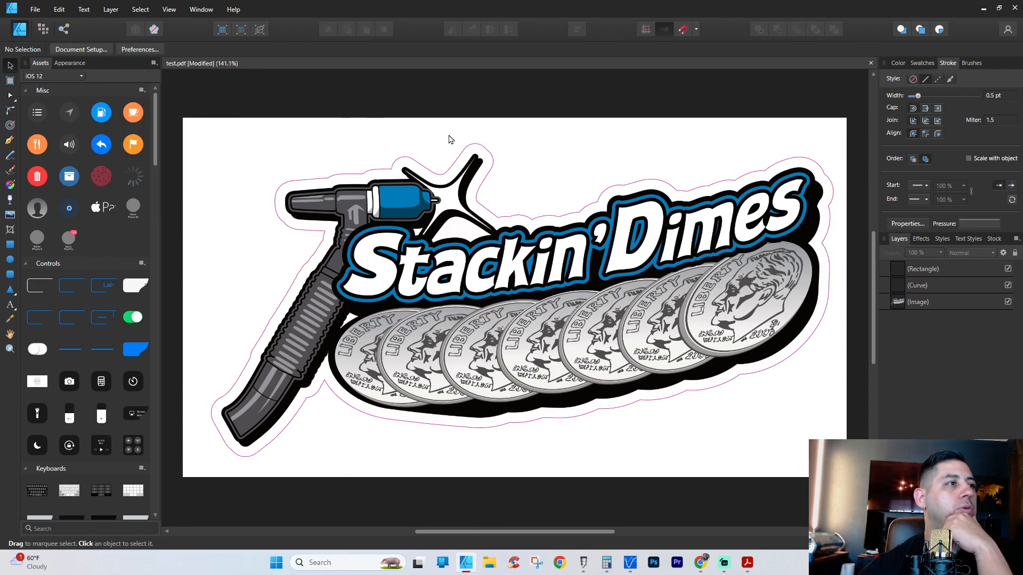
- Apply the red swatch from the Roland PerfCutContour palette to the stroke of the outer rectangle
click(927, 271)
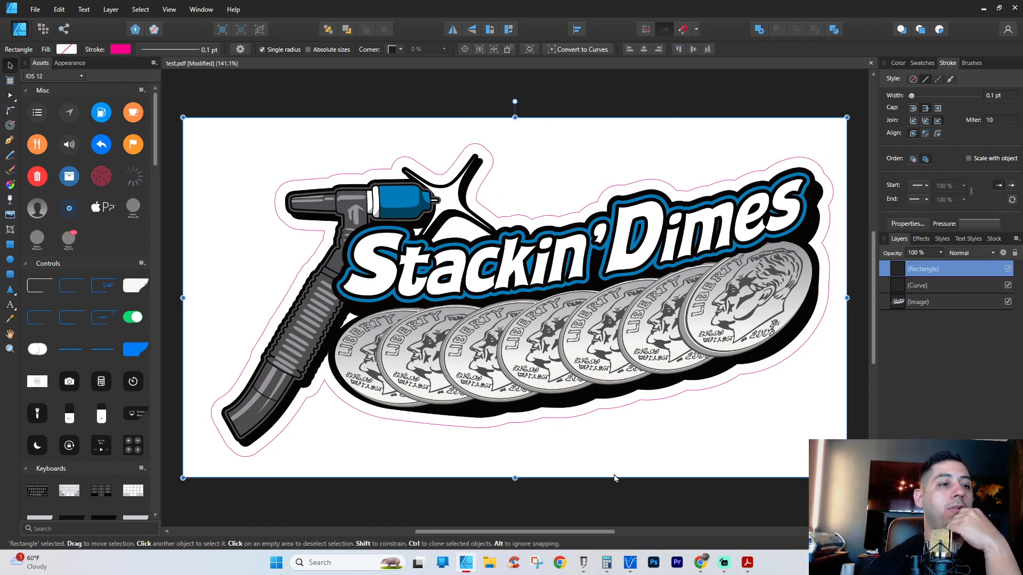
mouse_move(627, 567)
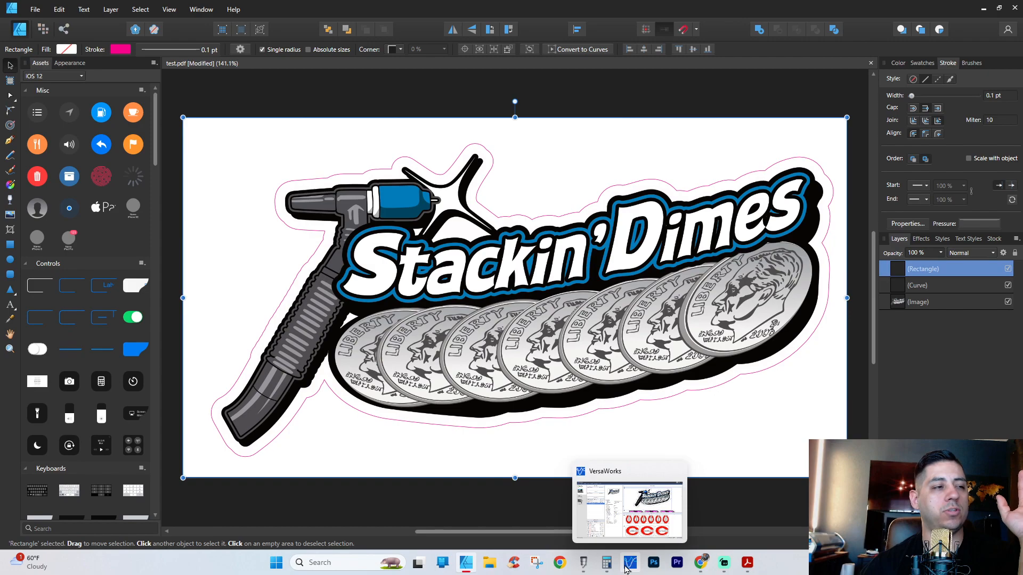
double_click(933, 270)
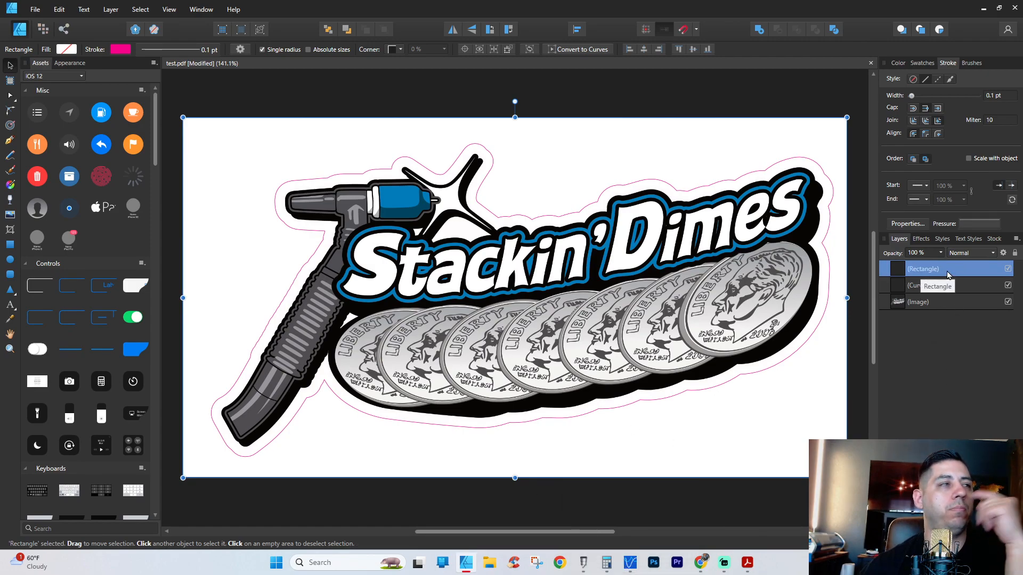
click(945, 314)
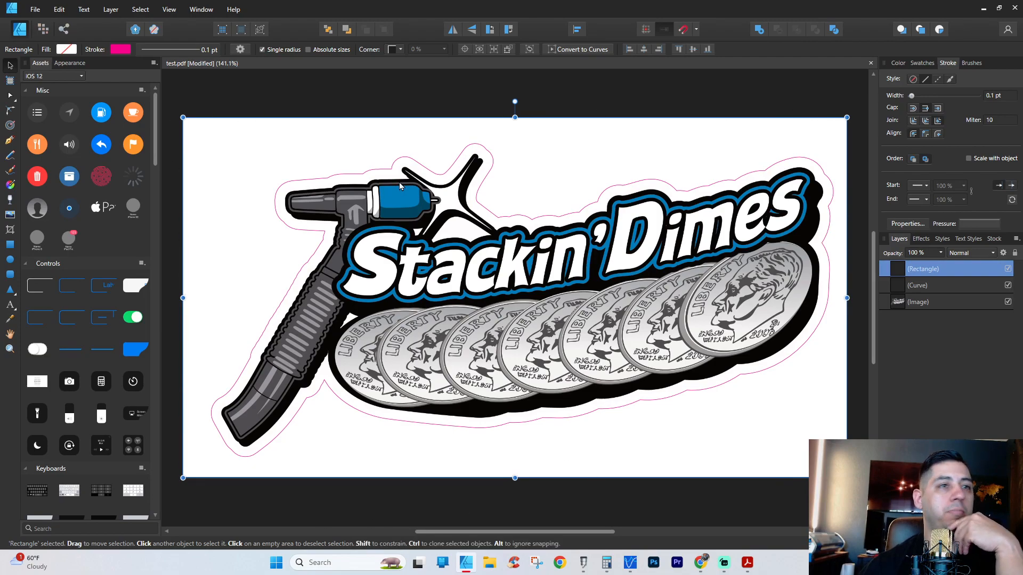
click(120, 49)
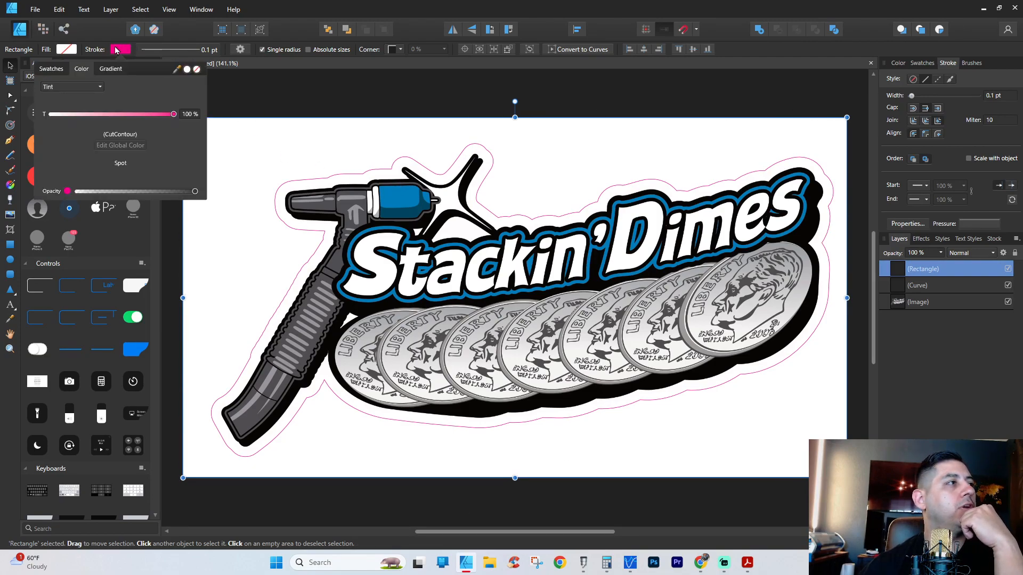
click(51, 69)
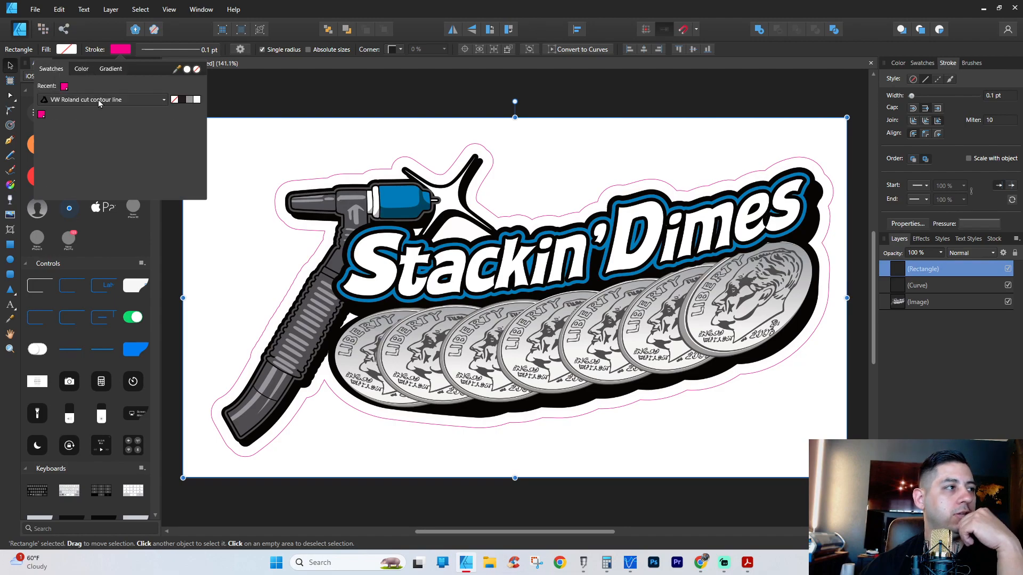
click(100, 101)
click(78, 127)
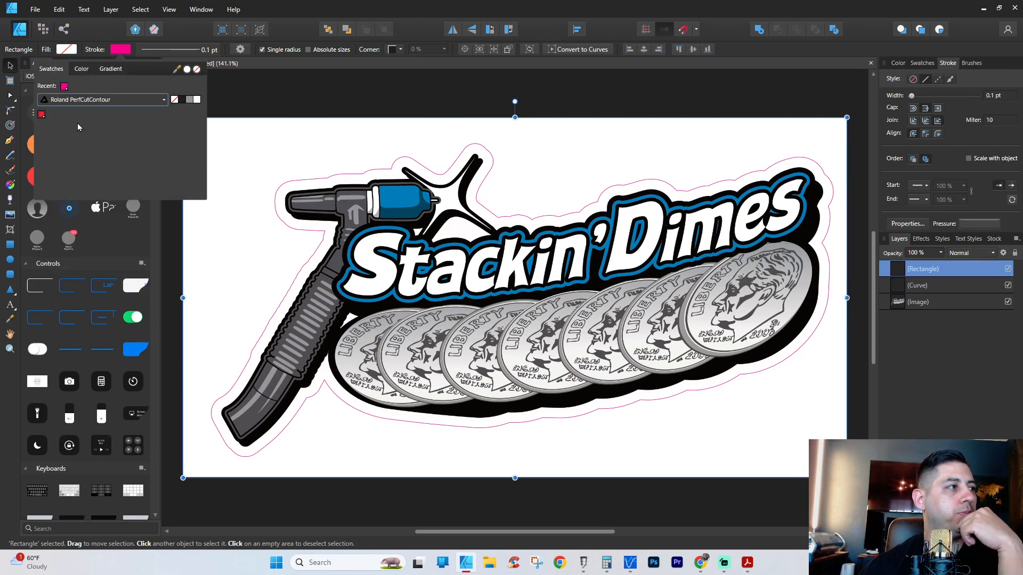
click(41, 115)
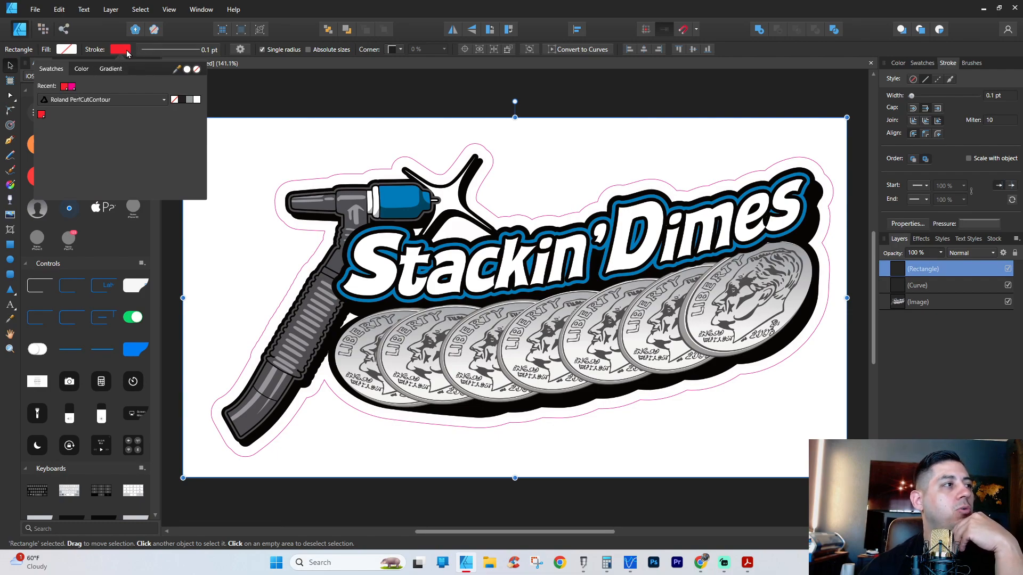
- Set the outer rectangle's stroke width to 0.5 pt and deselect it
click(150, 52)
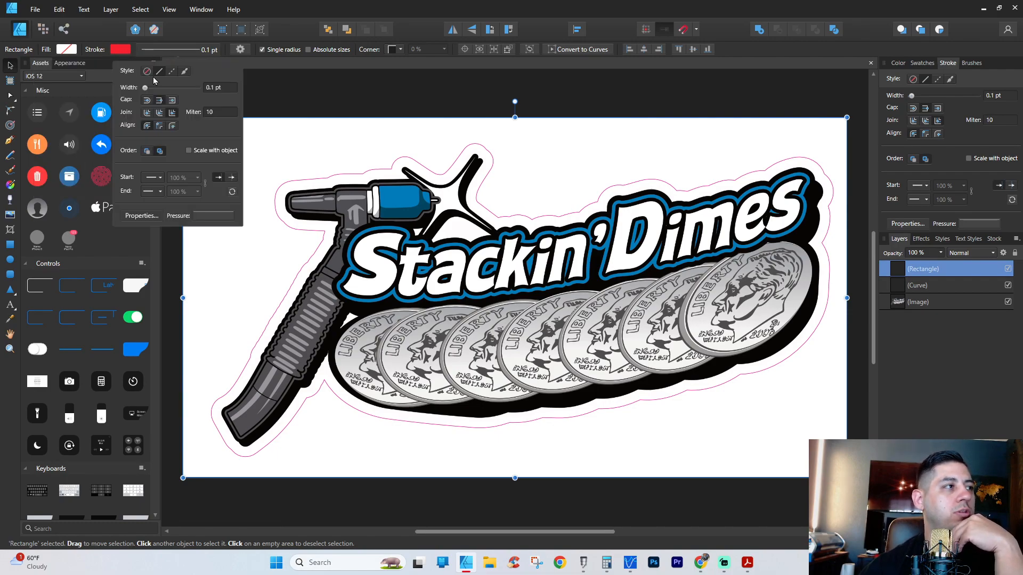
drag(151, 89, 151, 89)
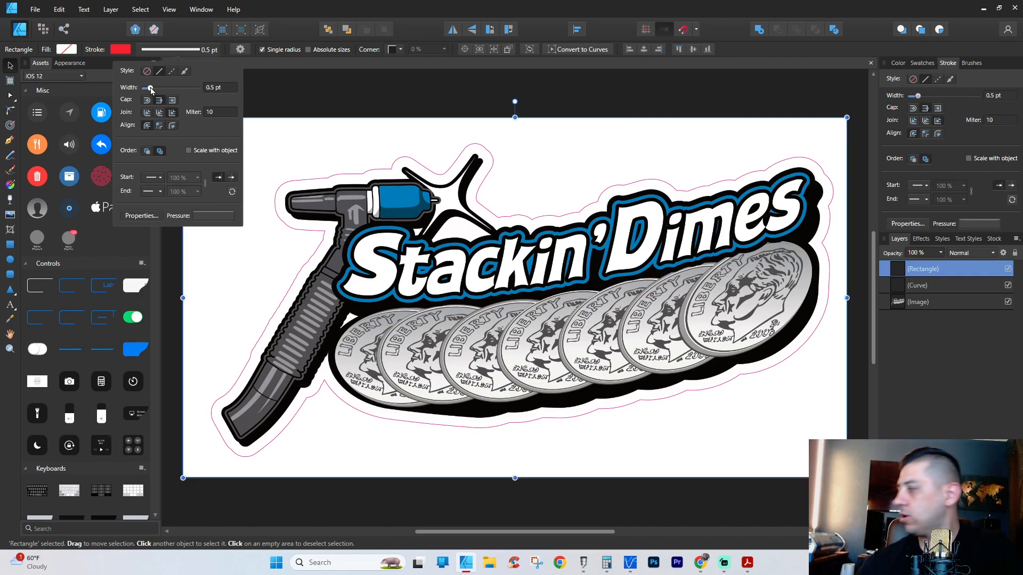
click(397, 92)
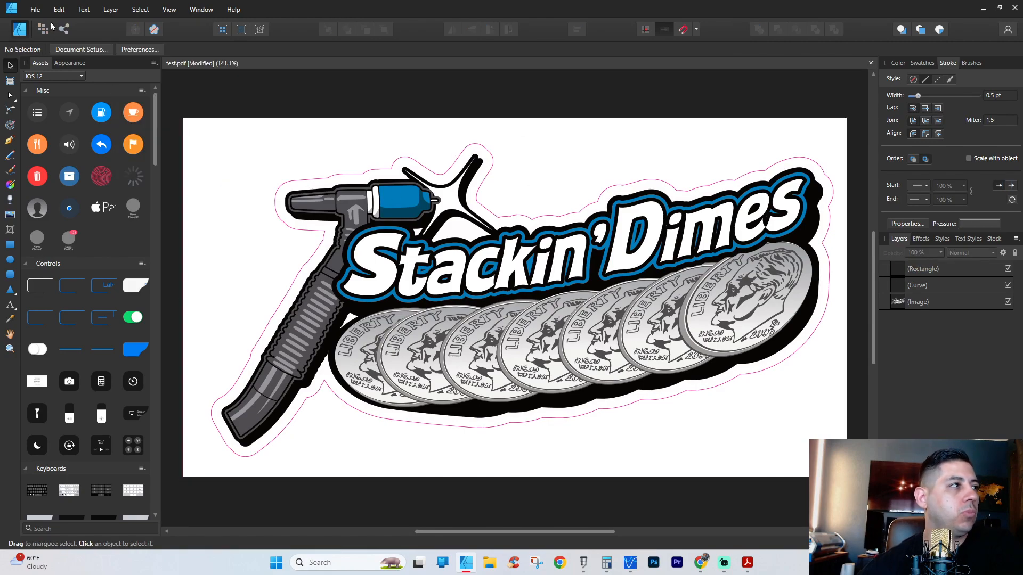
- Switch to VersaWorks and delete the STACKIN DIMES PRF With Cutlines.pdf job from Queue C
click(630, 562)
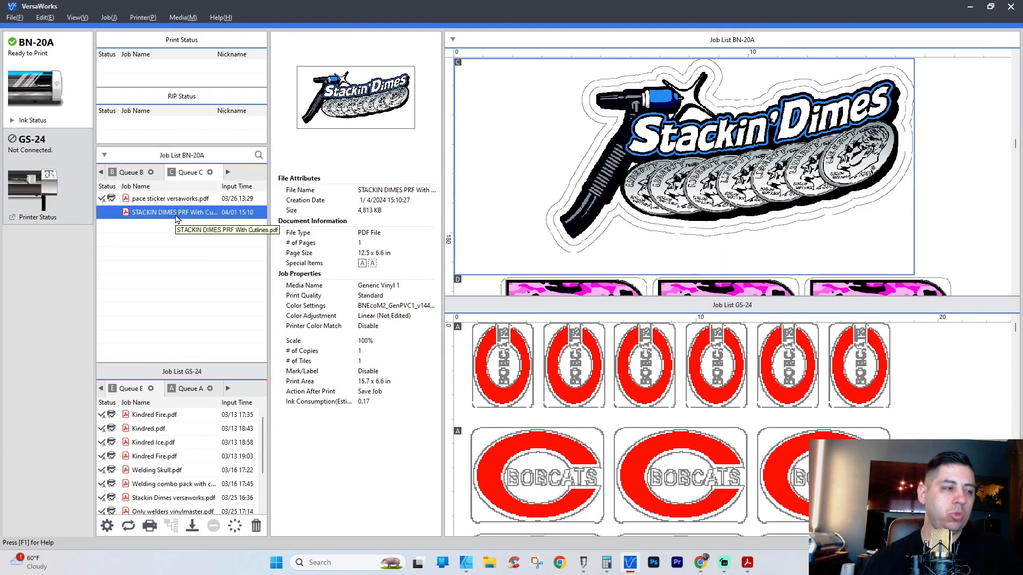
key(Delete)
click(515, 301)
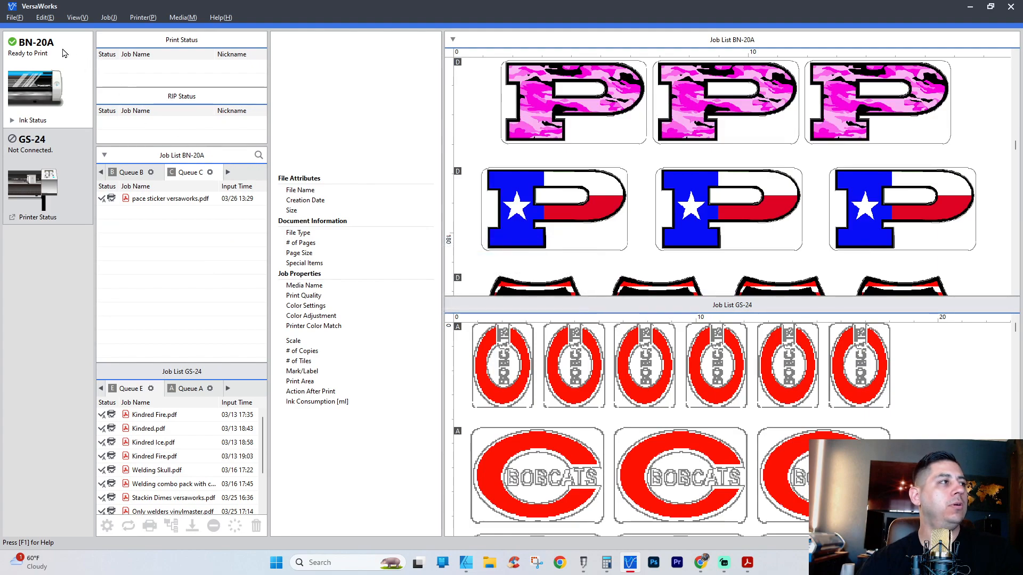
- Add test.pdf from the Stickers folder to Queue C of the BN-20A, searching the folder for "test"
click(15, 20)
mouse_move(54, 30)
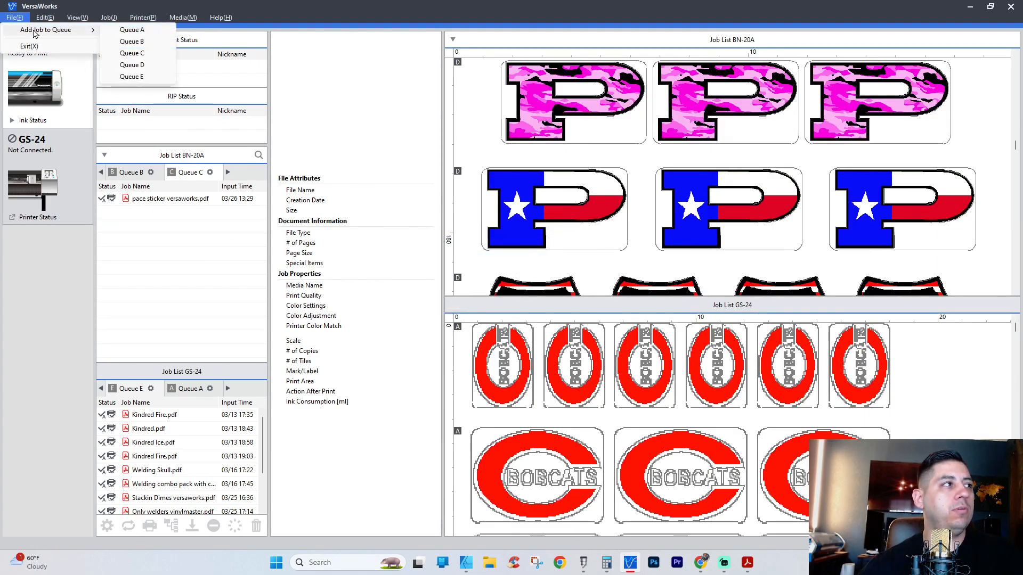
click(132, 53)
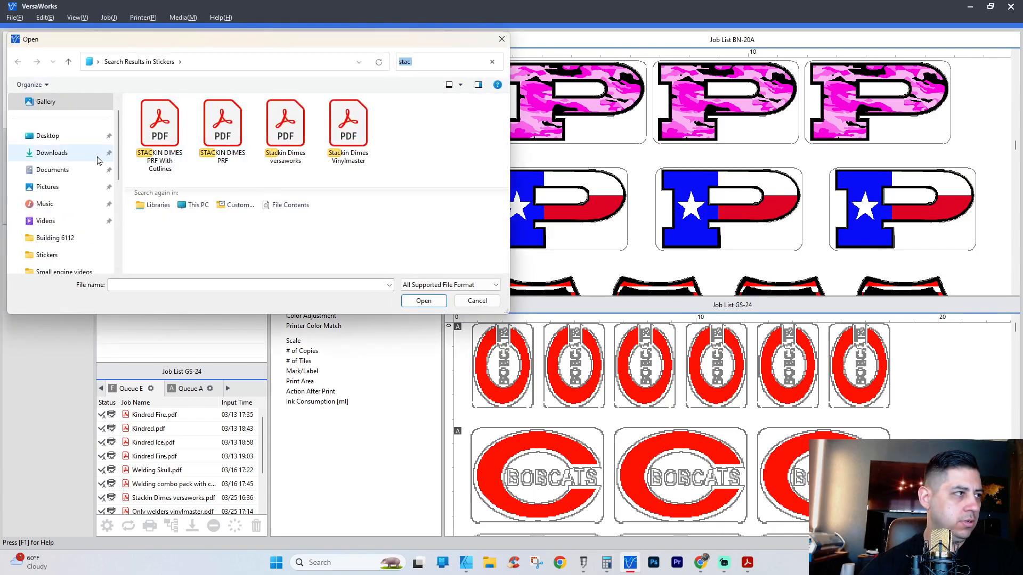
click(50, 255)
click(455, 60)
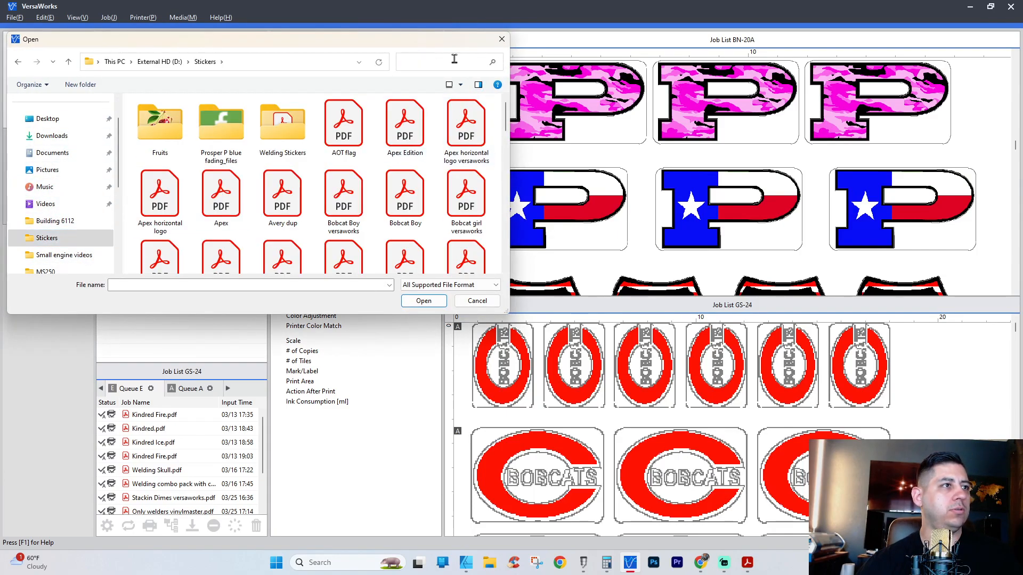
text(test)
double_click(177, 137)
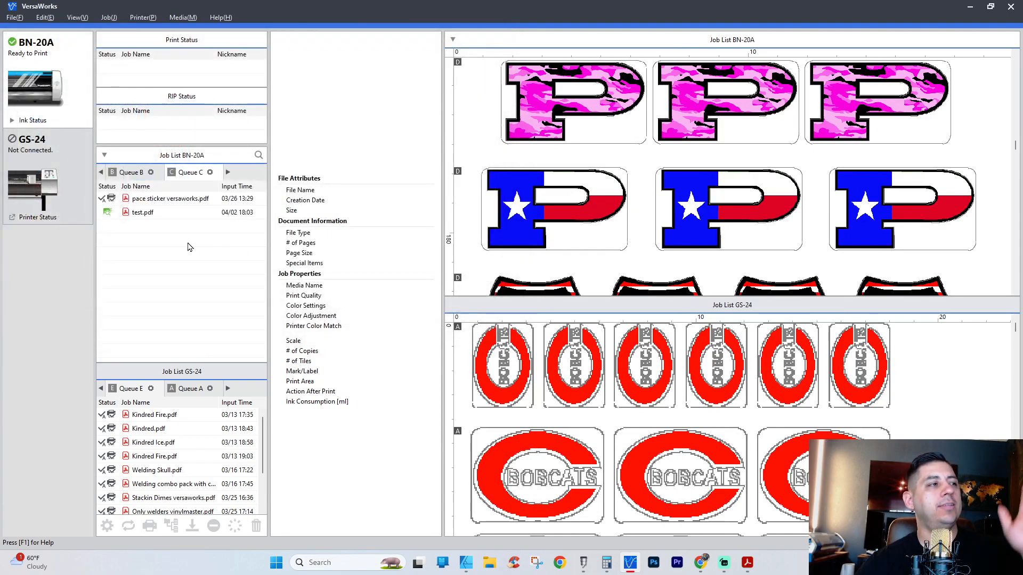
- Examine the cut controls in the job settings of test.pdf and close the settings without changes
click(153, 215)
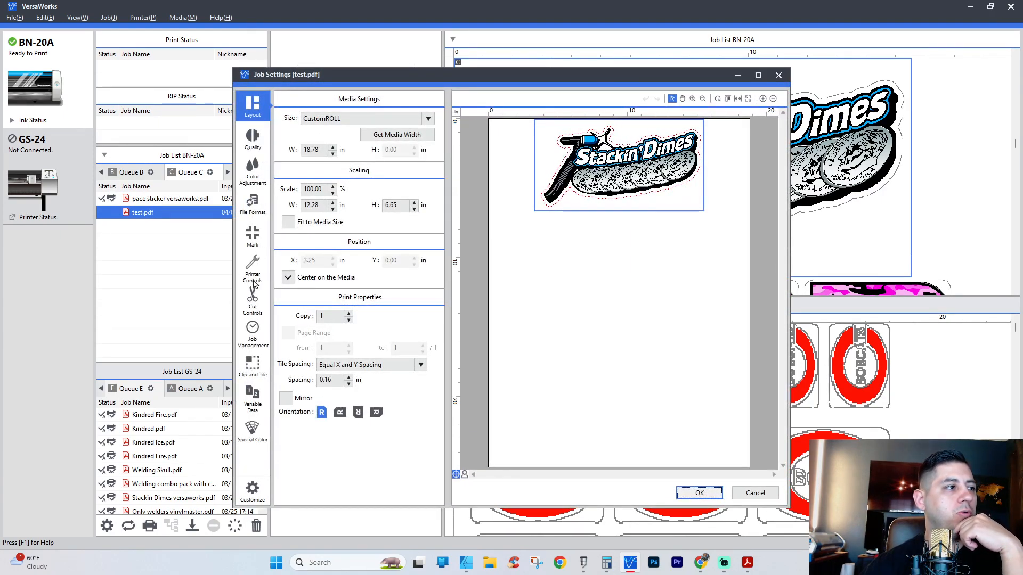
click(254, 304)
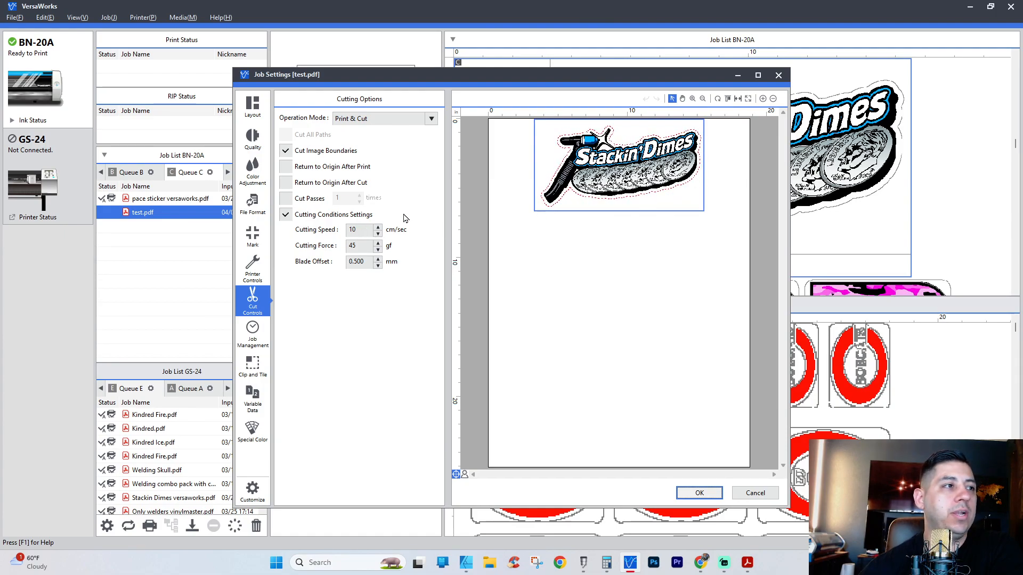
click(778, 75)
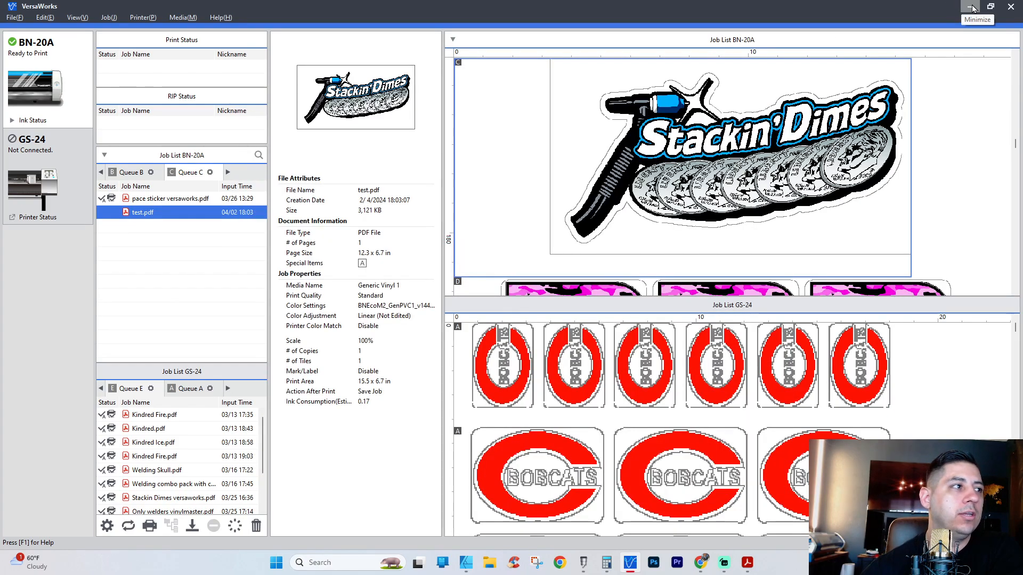
- Delete the test.pdf job from Queue C and switch back to Affinity Designer
key(Delete)
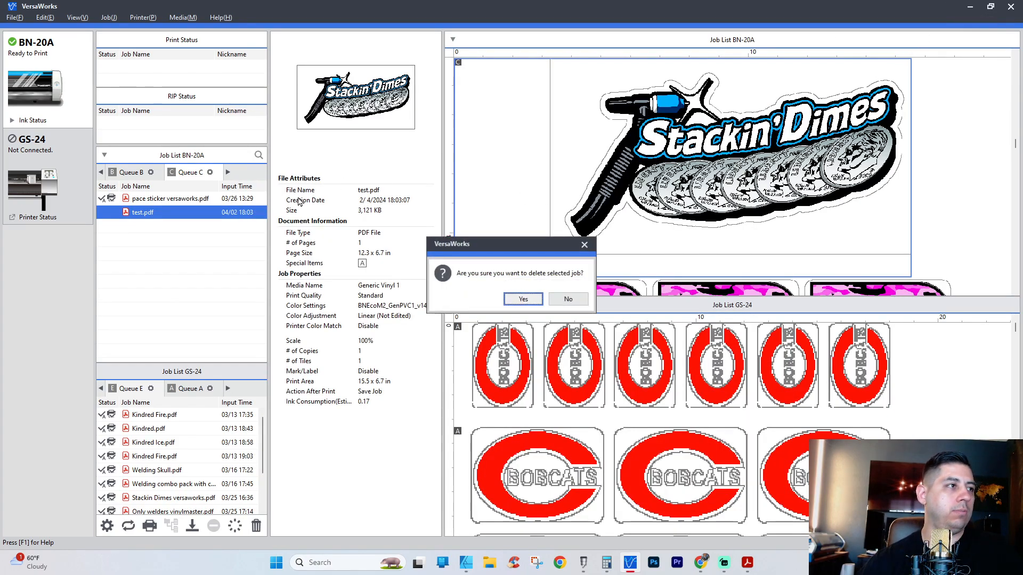
click(513, 298)
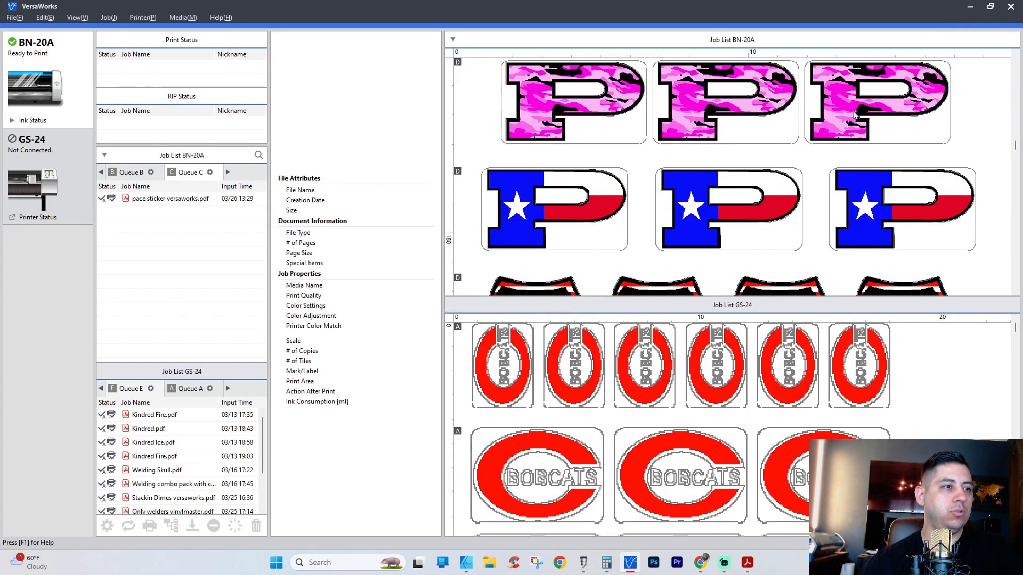
click(970, 6)
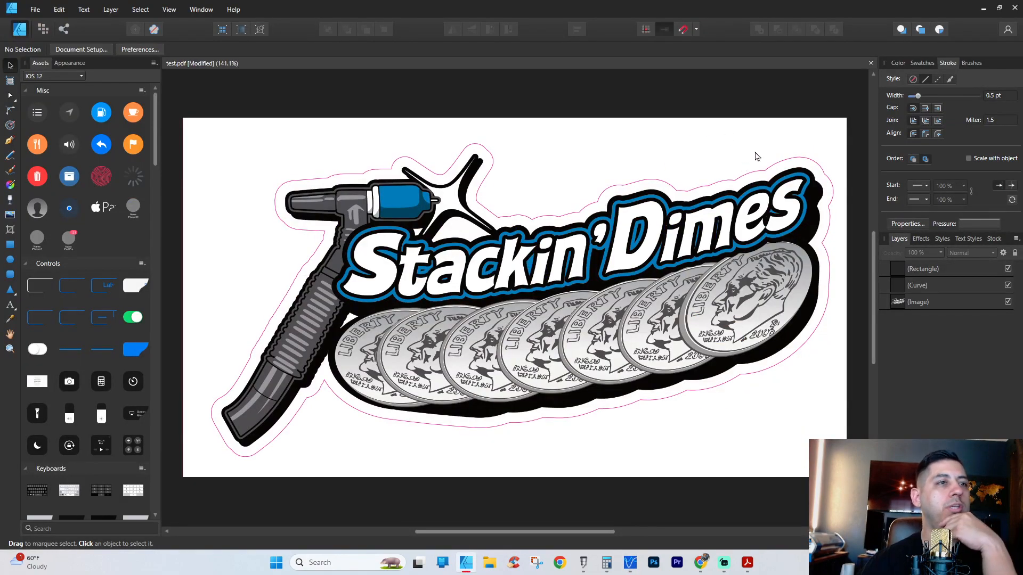
- Export the document with its cut lines as a PDF named "test w cutlines" in the Stickers folder
click(924, 269)
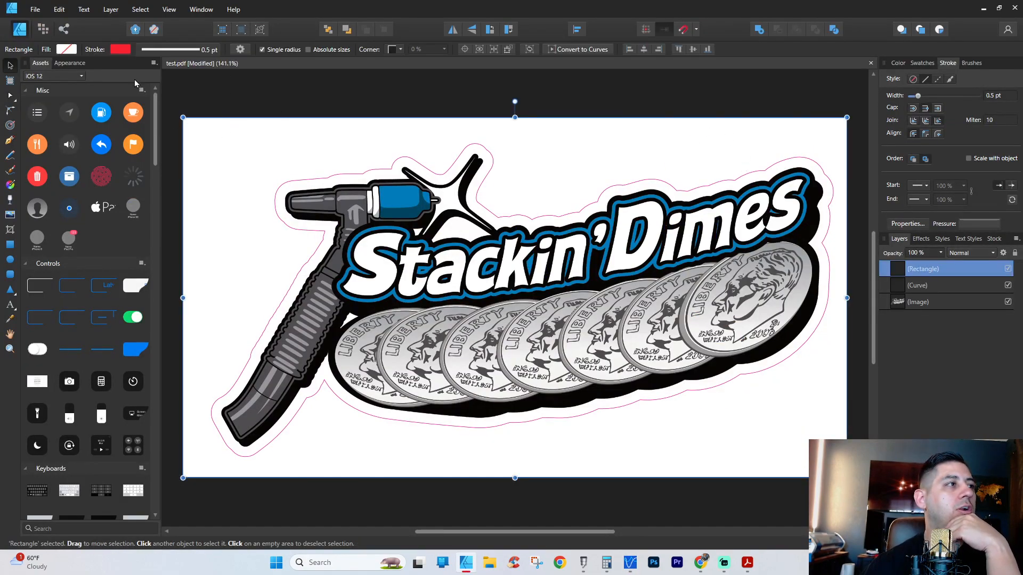
click(36, 10)
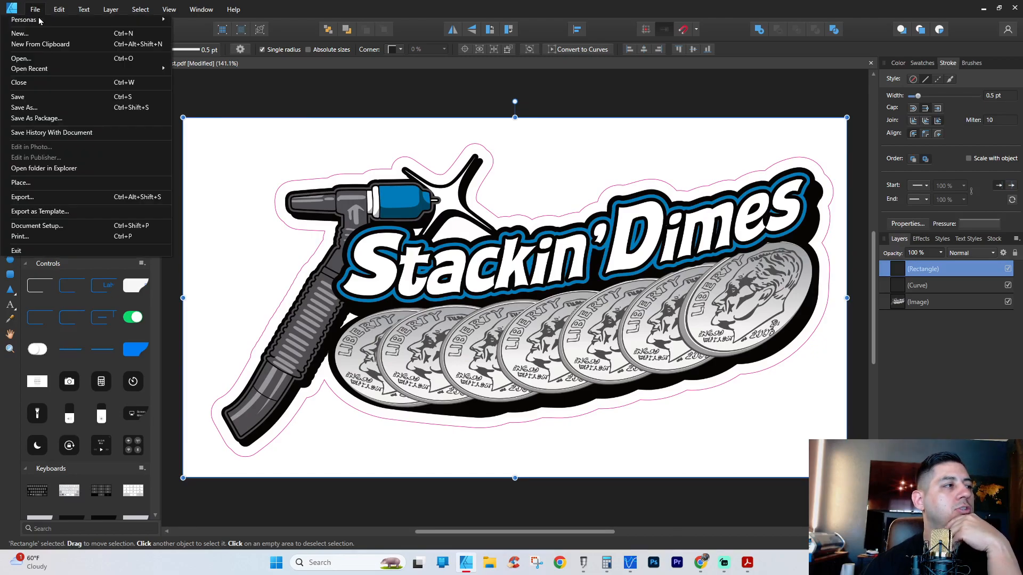
click(33, 197)
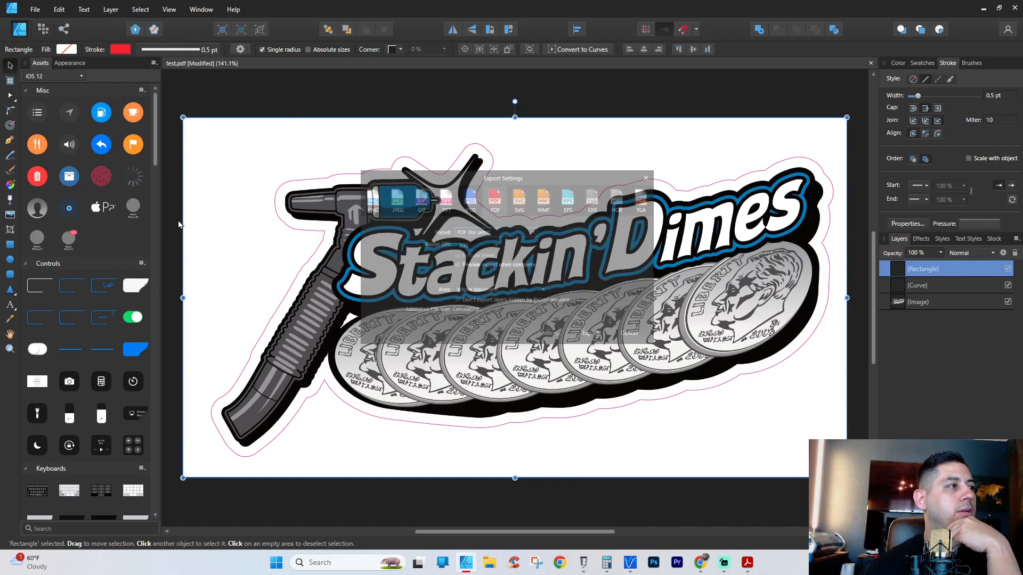
click(598, 340)
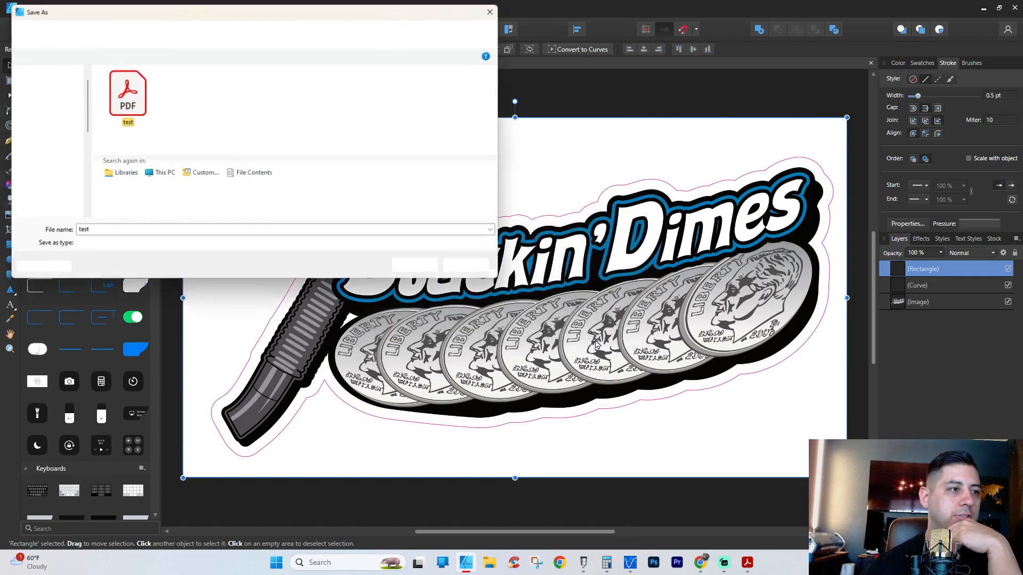
double_click(130, 231)
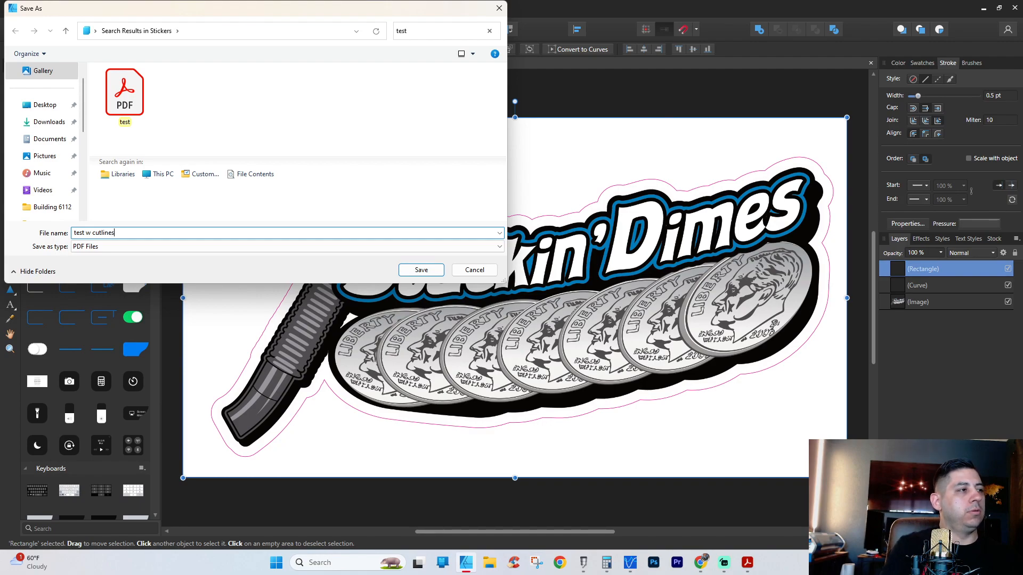
click(421, 271)
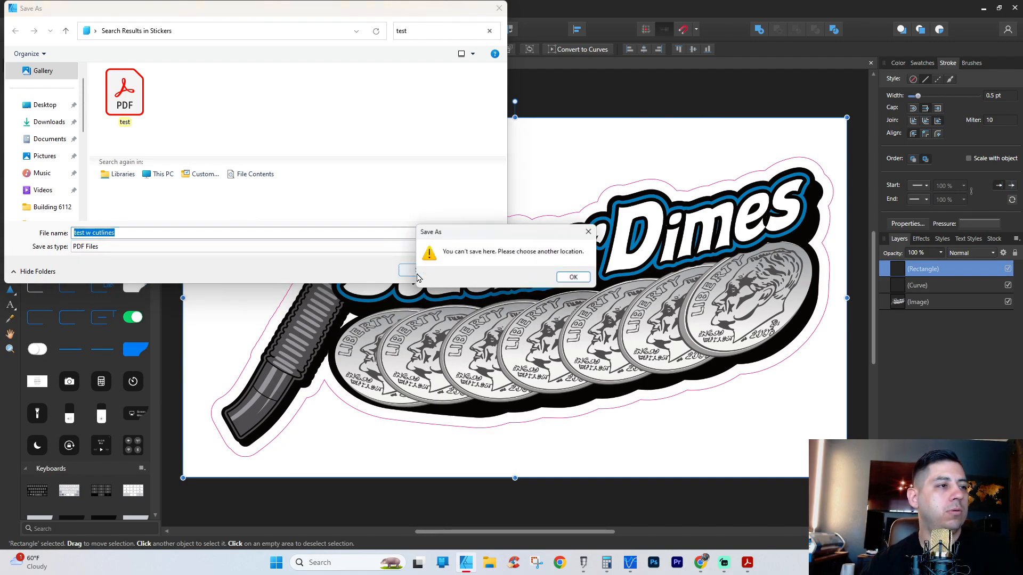
click(573, 279)
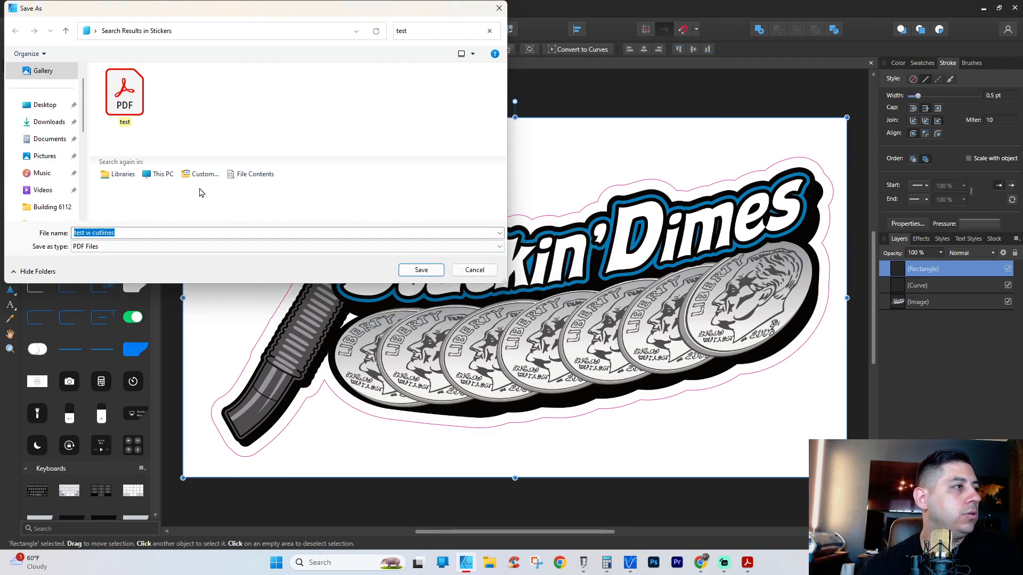
scroll(39, 200, down, 3)
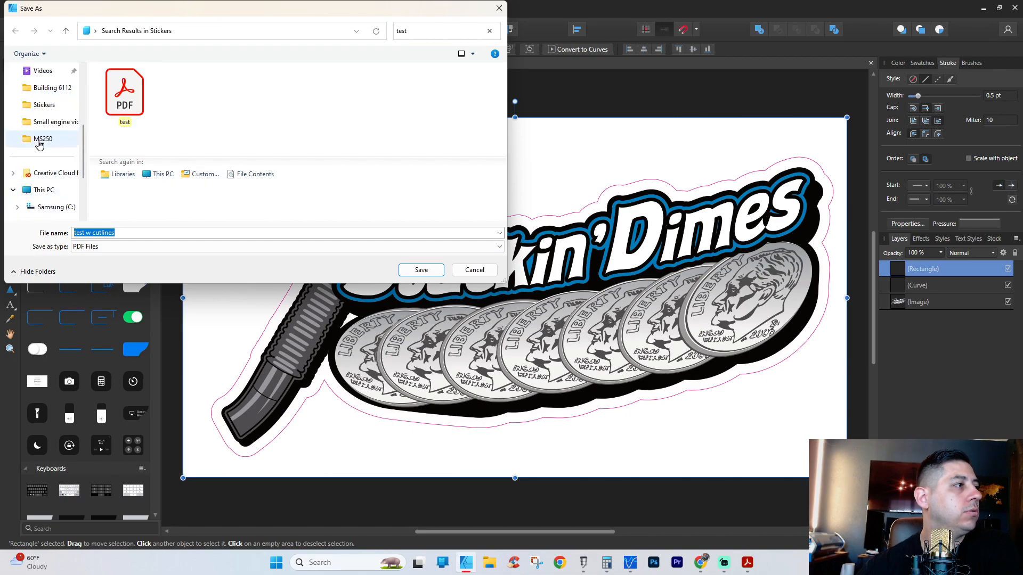
click(44, 105)
click(422, 269)
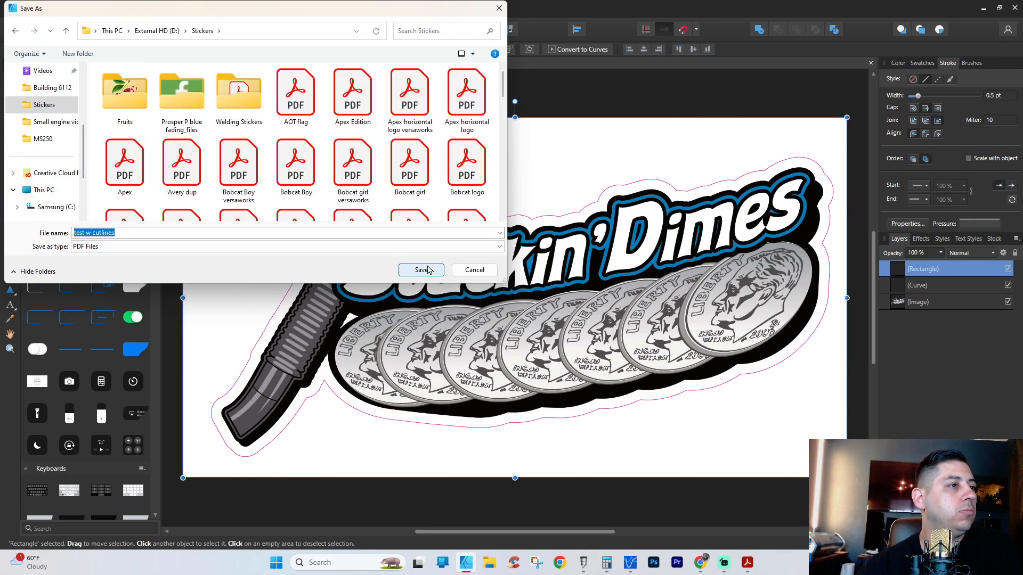
- Switch to VersaWorks and add test w cutlines.pdf to Queue C of the BN-20A
click(984, 12)
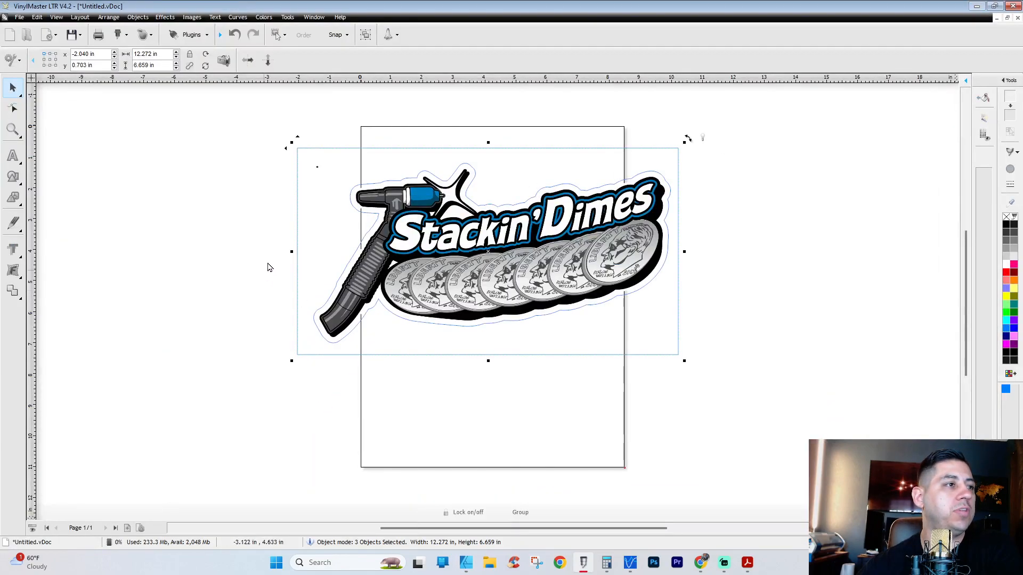
click(630, 563)
click(43, 17)
mouse_move(19, 19)
mouse_move(69, 30)
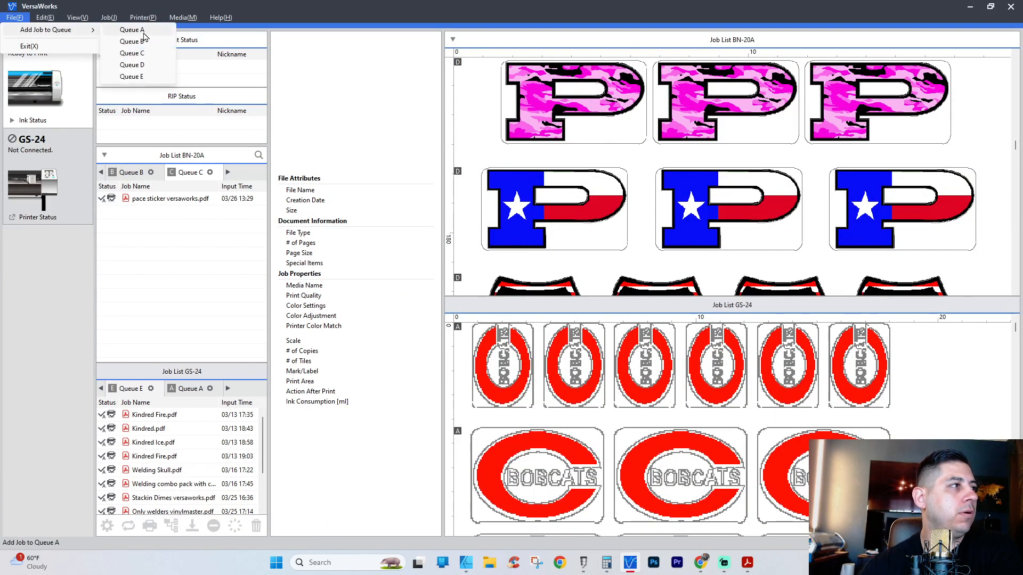
click(139, 54)
double_click(160, 133)
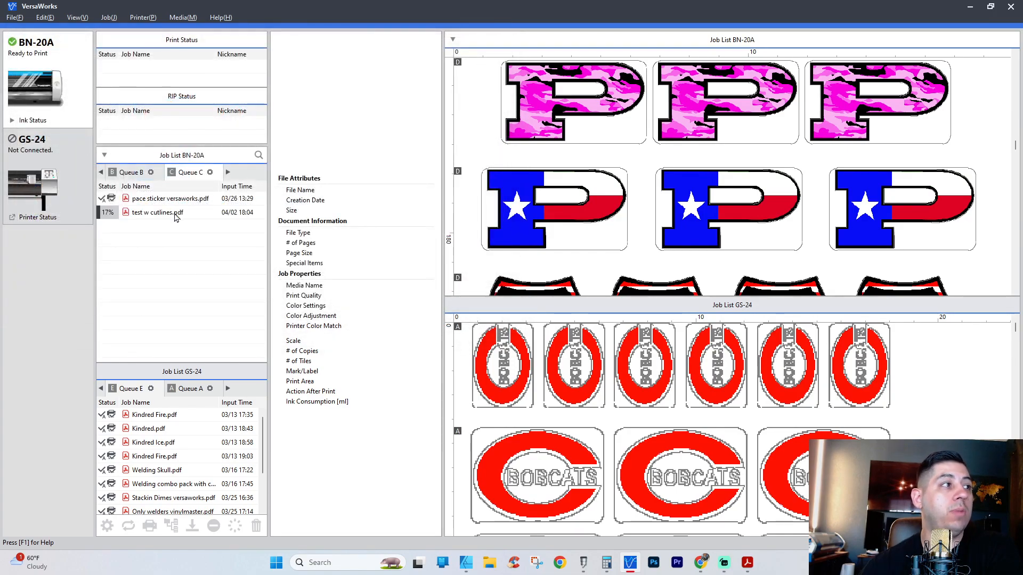
- Examine the cutting options and perforated cut controls in the job settings of test w cutlines.pdf, then close them
click(176, 214)
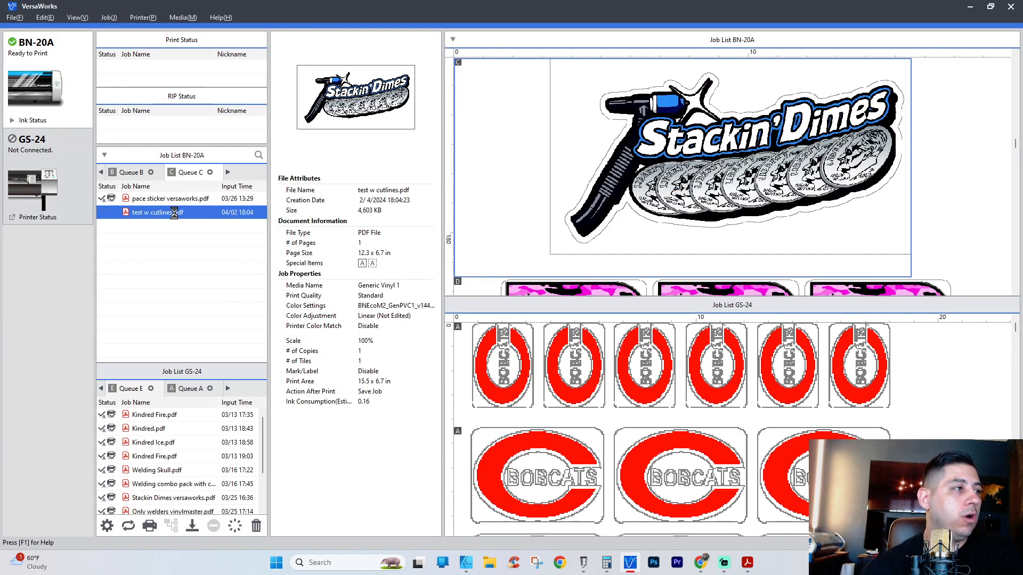
double_click(148, 211)
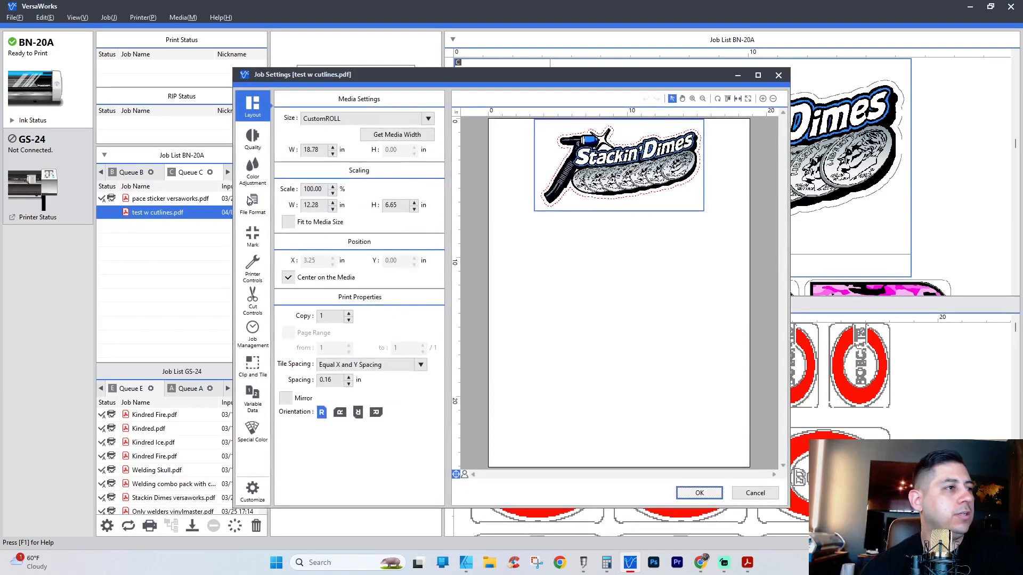
click(252, 309)
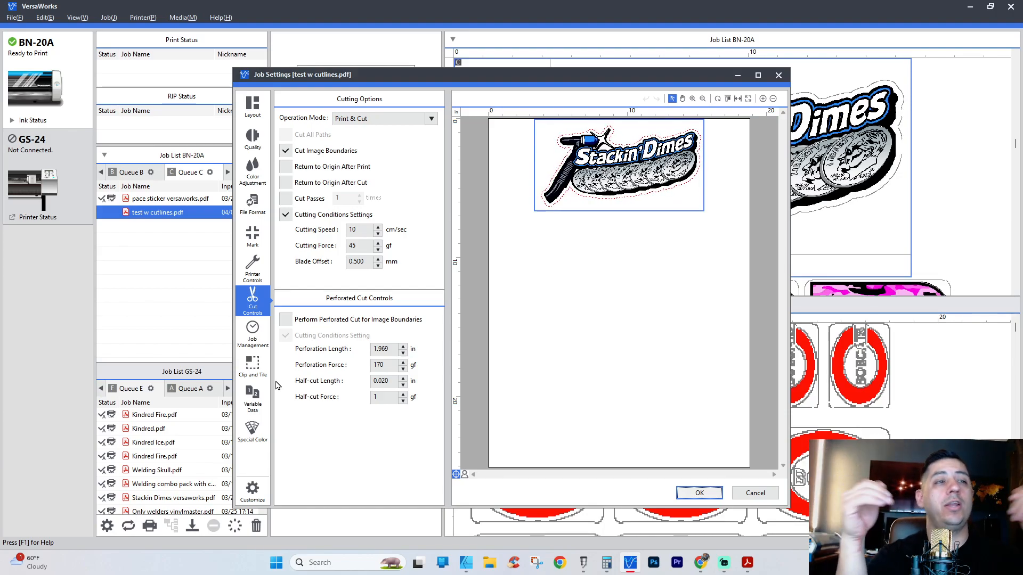
click(778, 77)
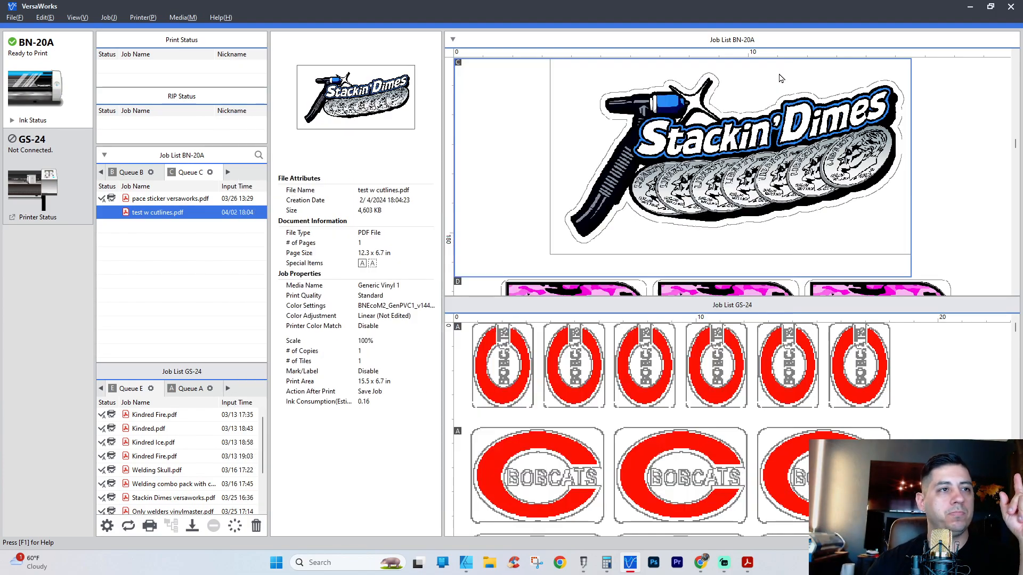
- Switch to VinylMaster and delete only the outer rectangle around the Stackin' Dimes sticker, keeping the artwork and contour line
click(968, 10)
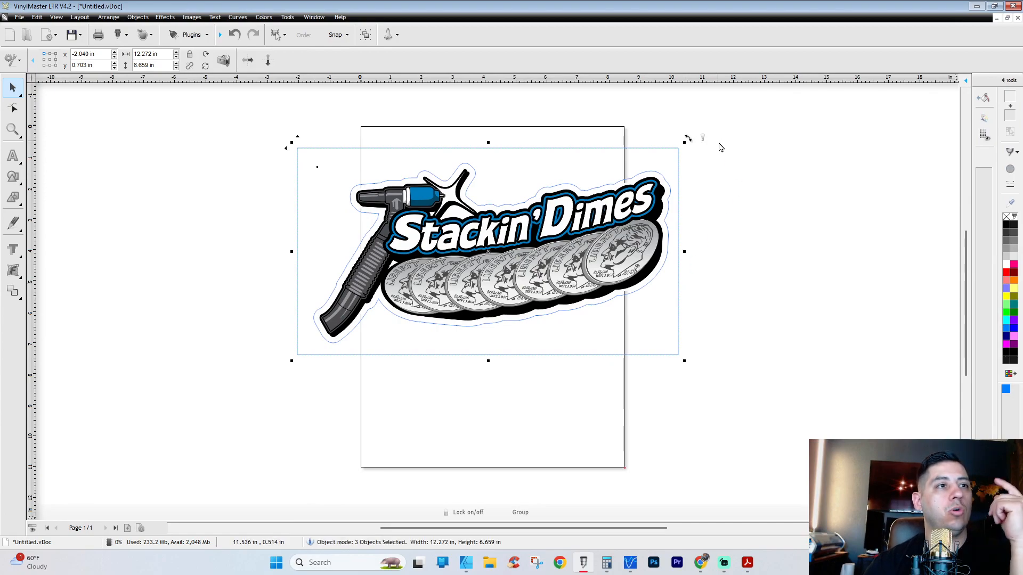
key(Delete)
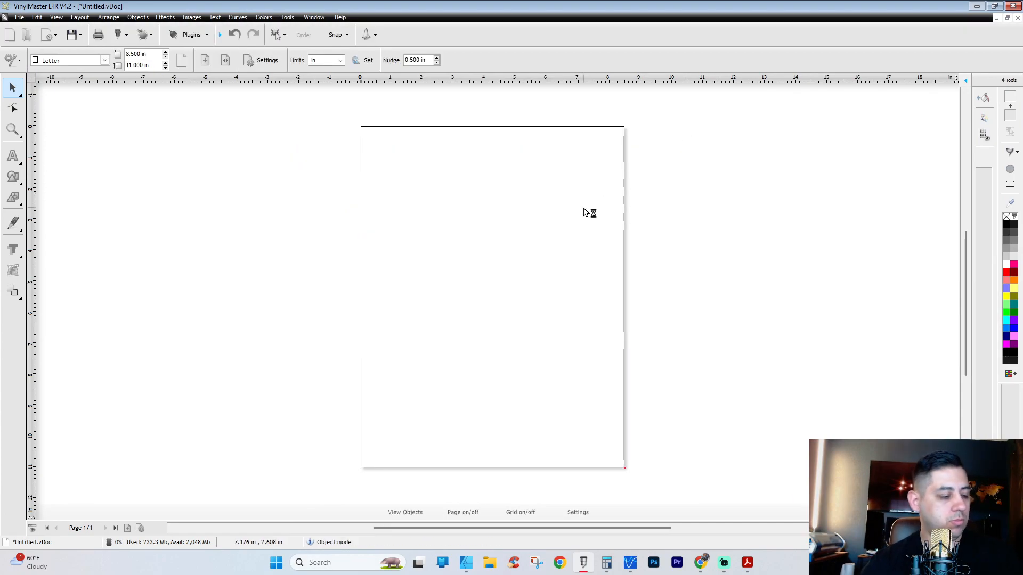
key(ctrl+z)
click(686, 162)
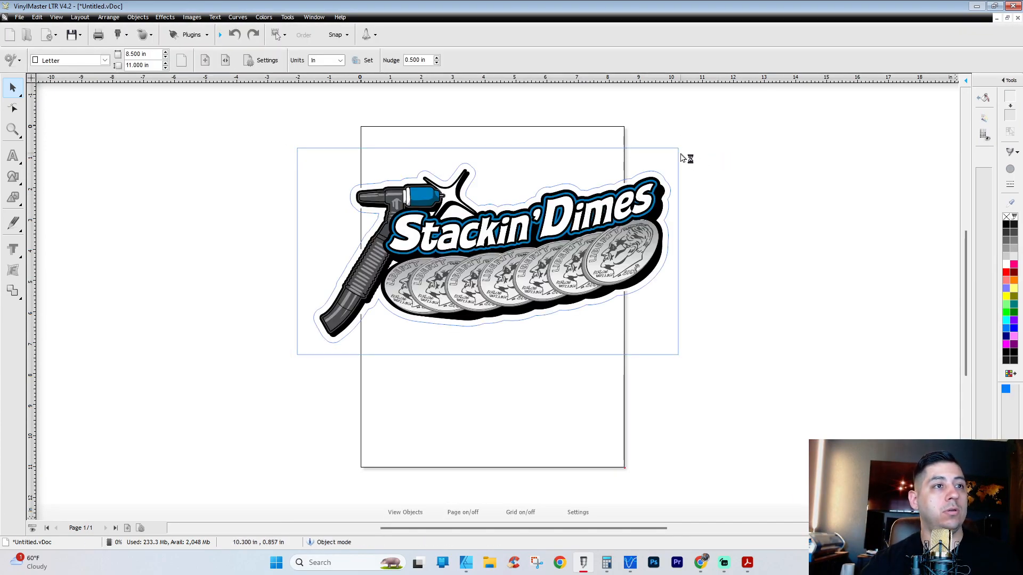
click(678, 154)
key(Delete)
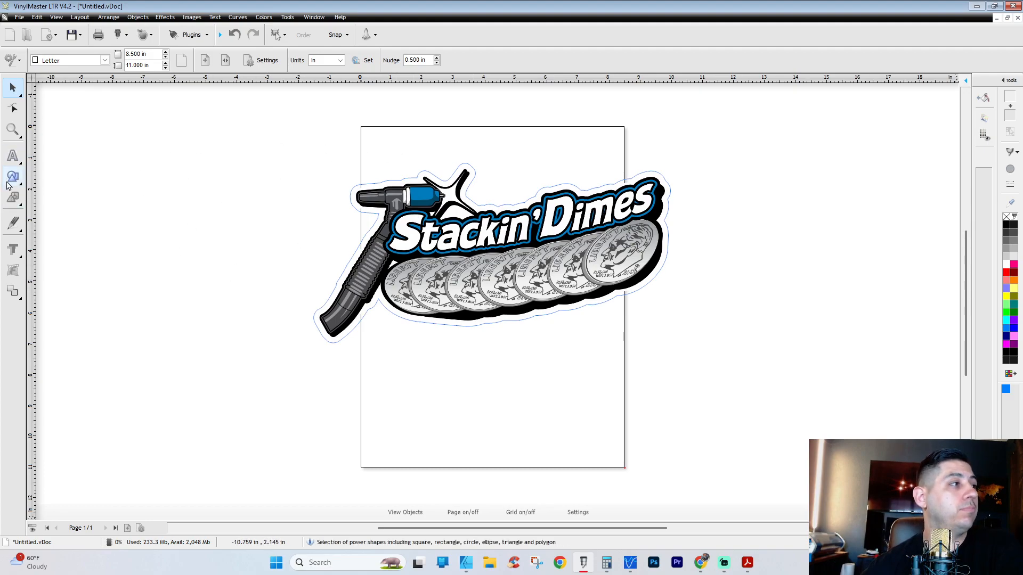
- Create a smooth outline around the sticker's contour line at 3.50% (0.203 in), output as a contour cut
click(665, 185)
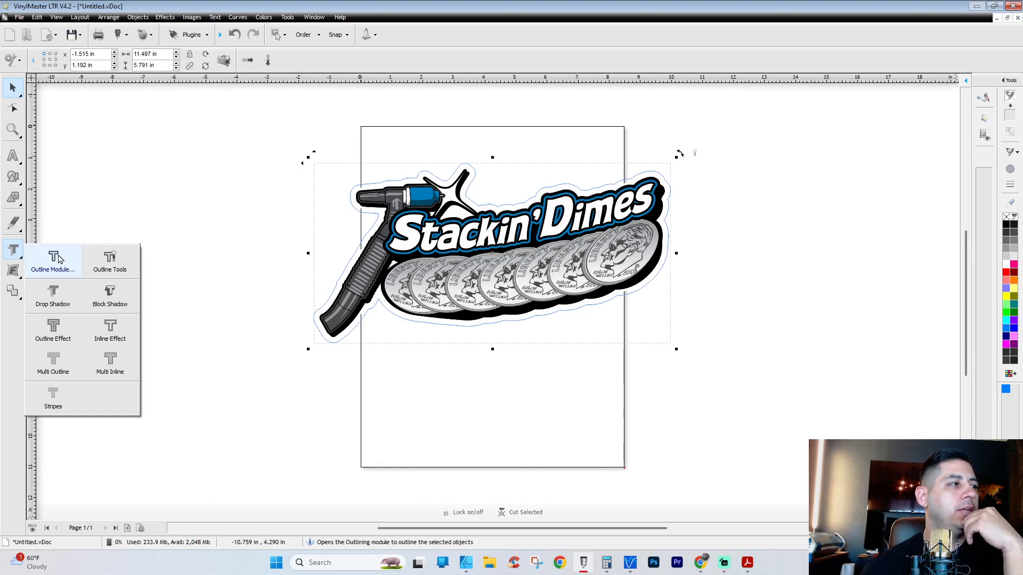
click(14, 249)
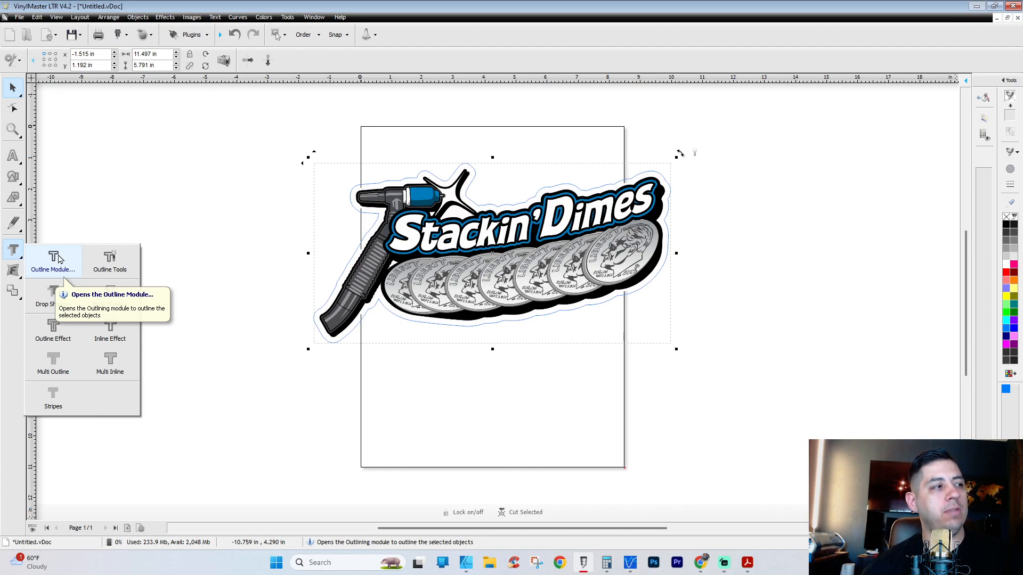
click(53, 260)
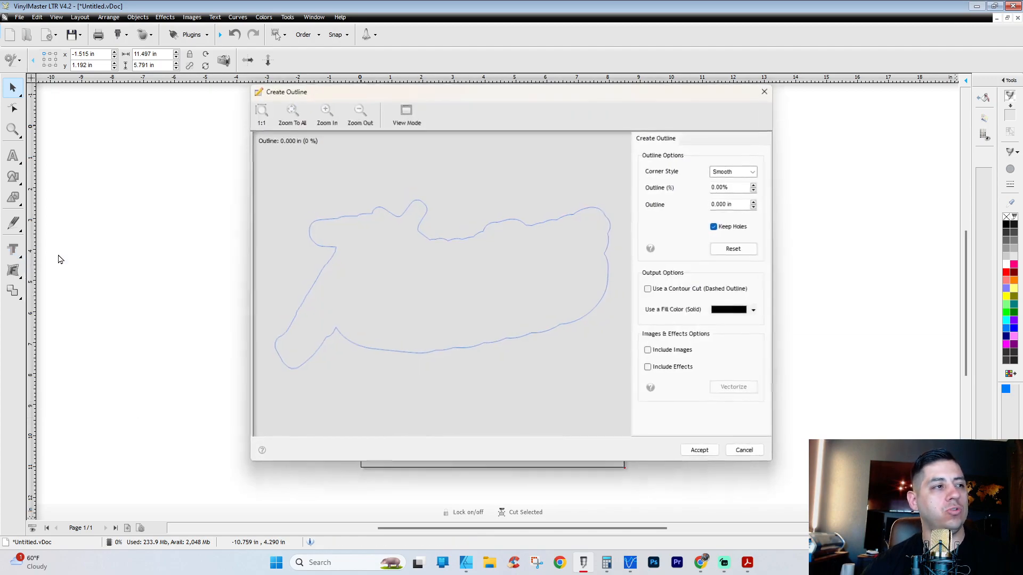
click(754, 185)
double_click(754, 185)
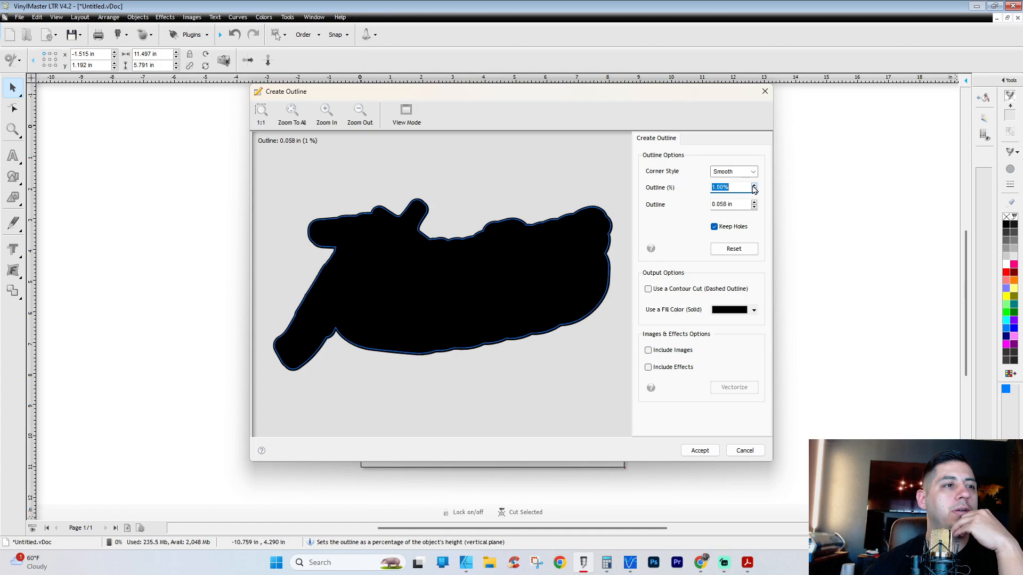
double_click(754, 186)
click(753, 186)
click(754, 186)
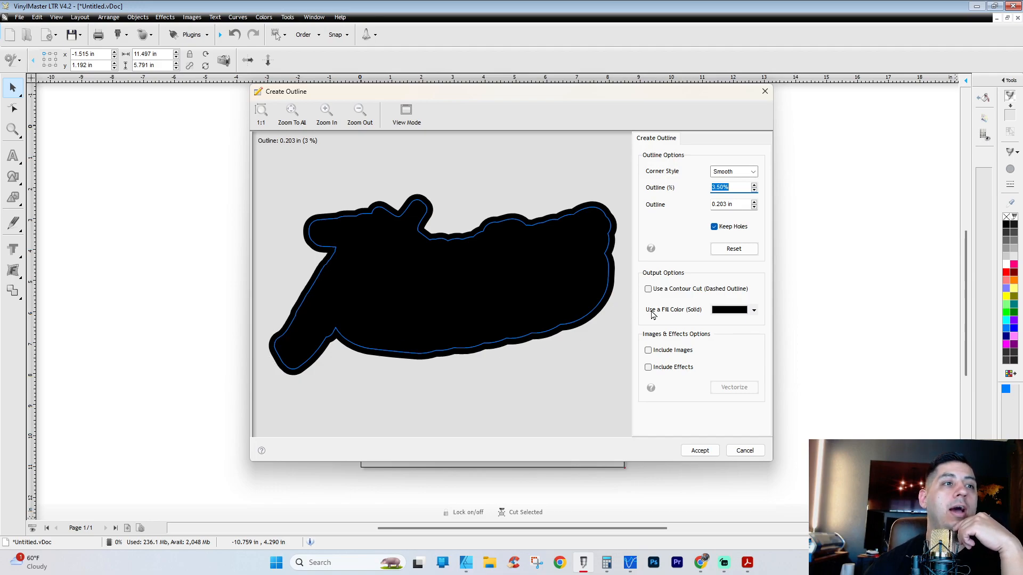
click(648, 289)
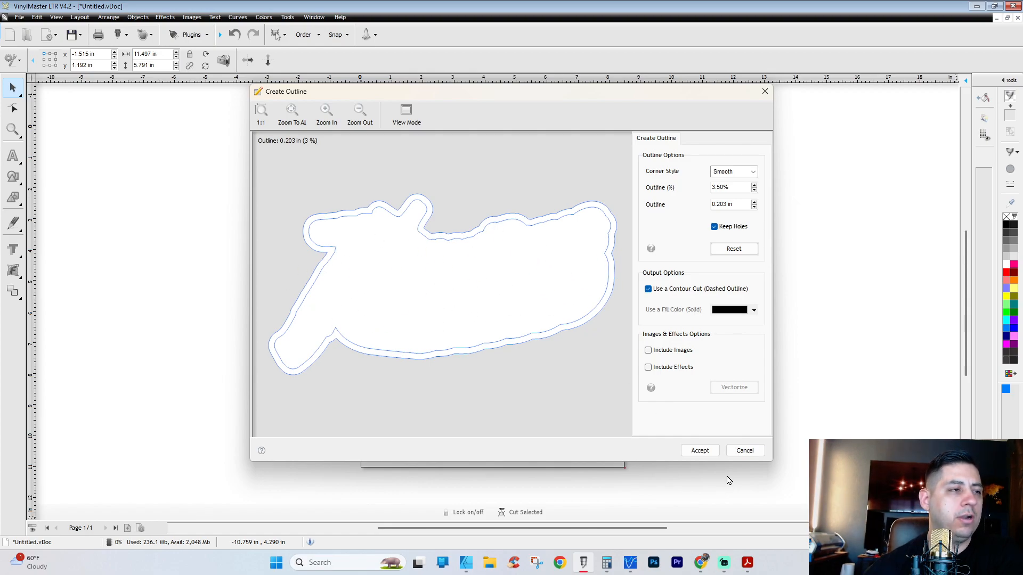
click(700, 451)
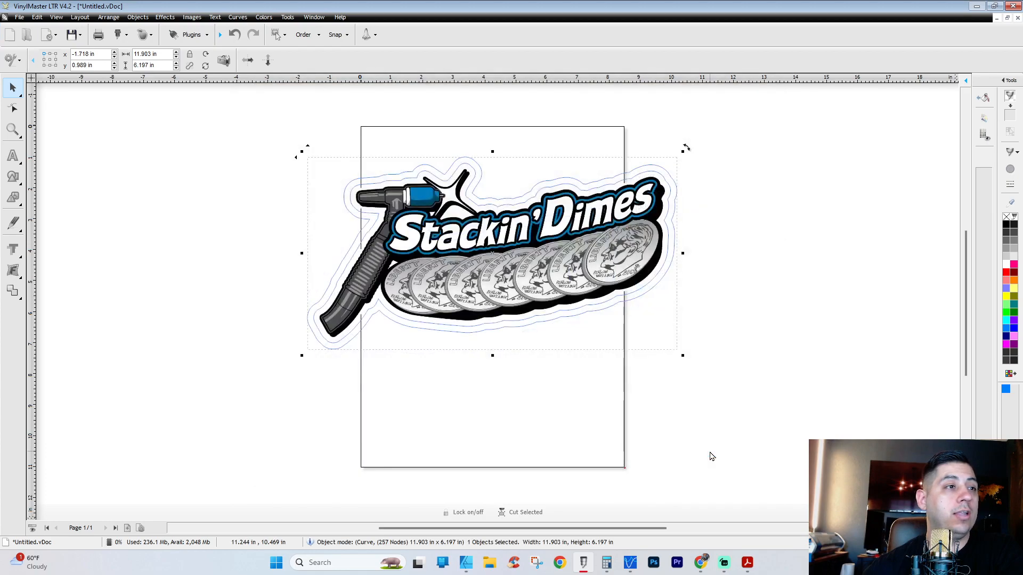
click(461, 429)
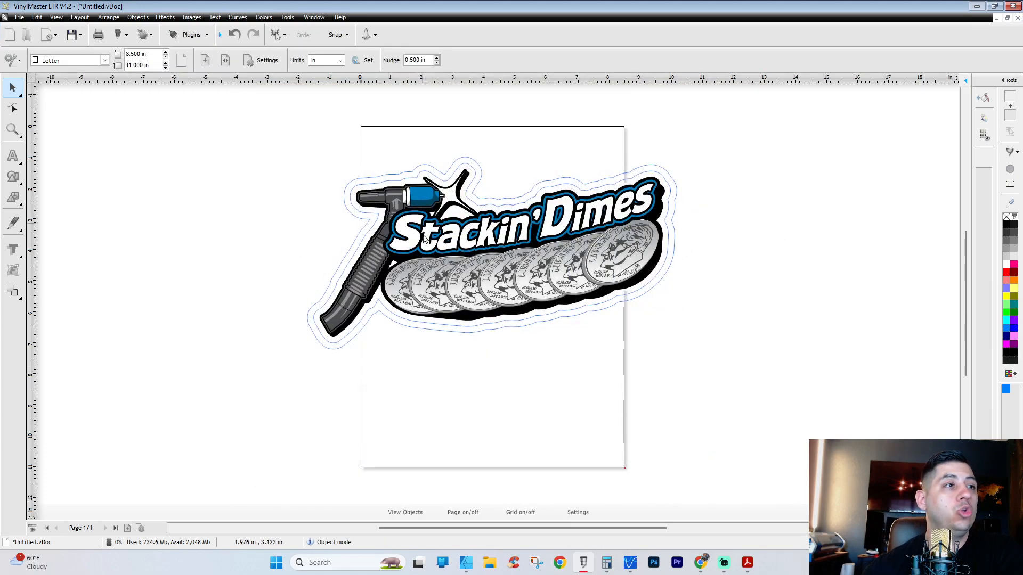
- Bring the Acrobat window forward and close it
click(744, 568)
click(959, 33)
mouse_move(644, 558)
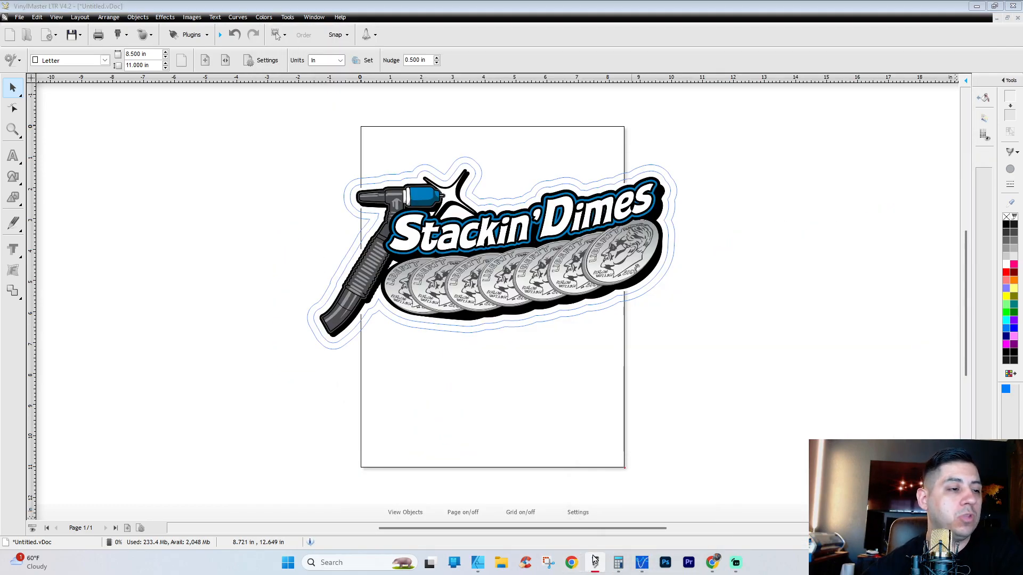
- Select the artwork with both cut lines and start exporting it as a PDF named "test2" in the Stickers folder
drag(783, 138, 239, 435)
click(20, 18)
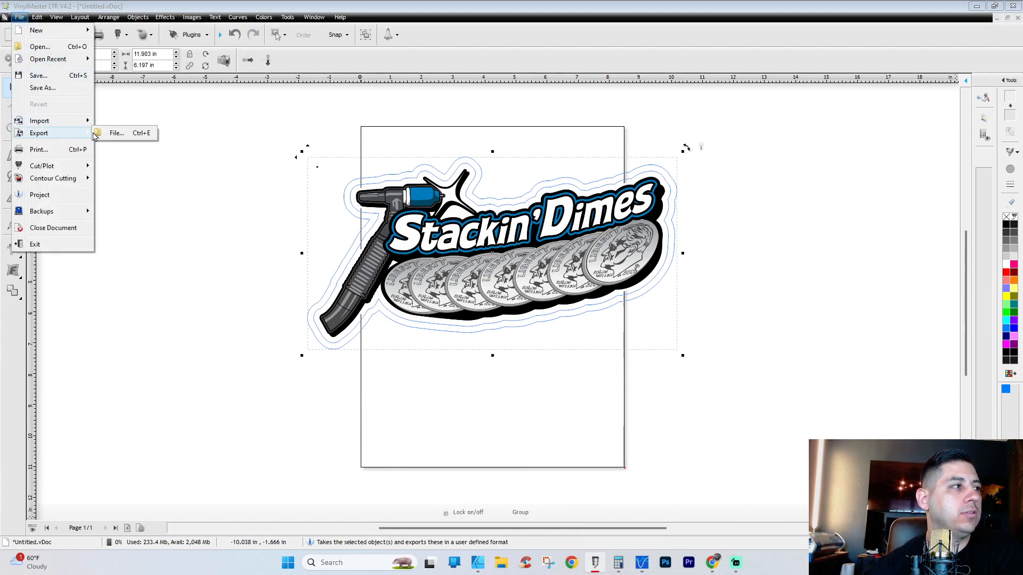
click(115, 133)
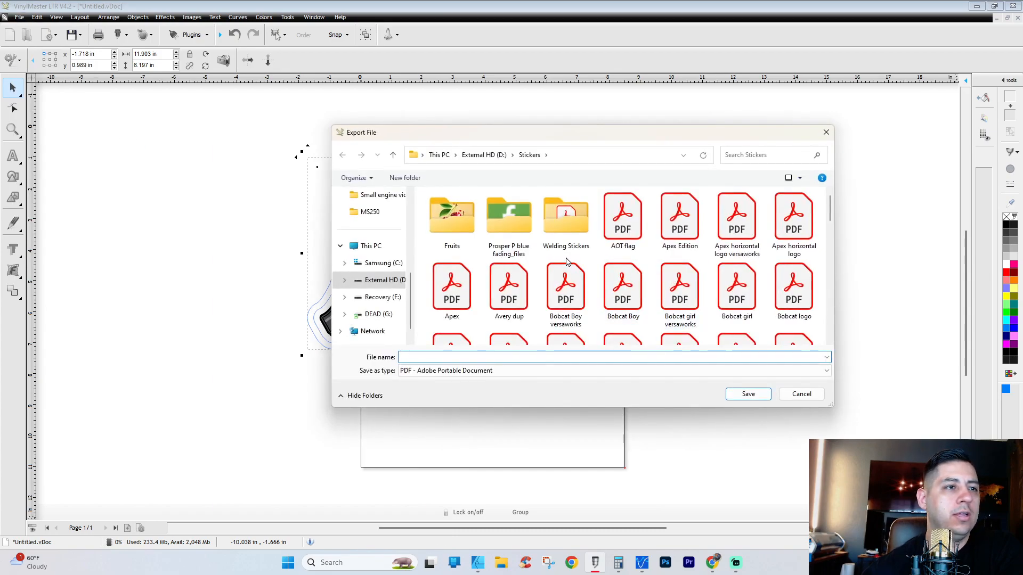
text(test2)
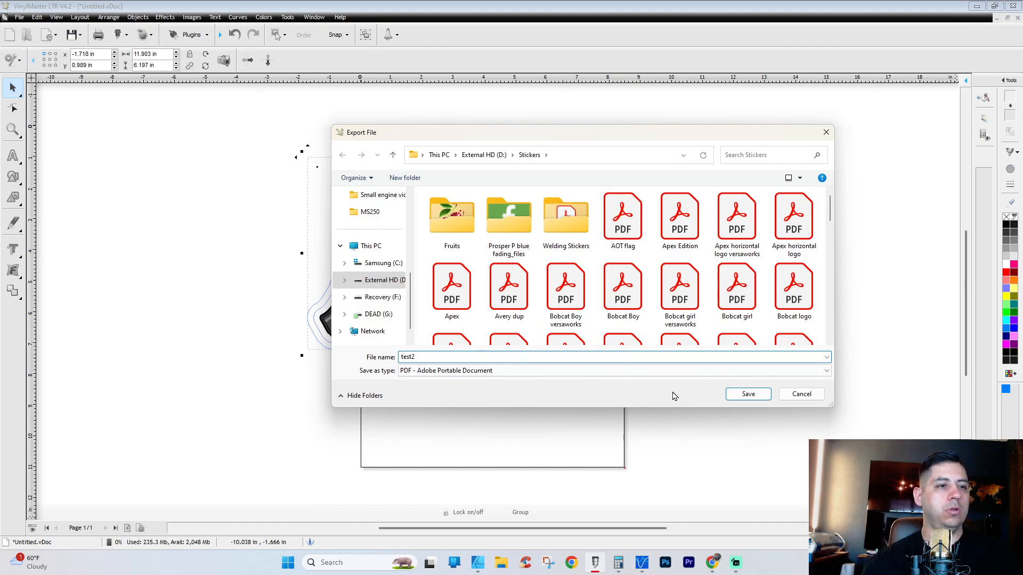
click(749, 395)
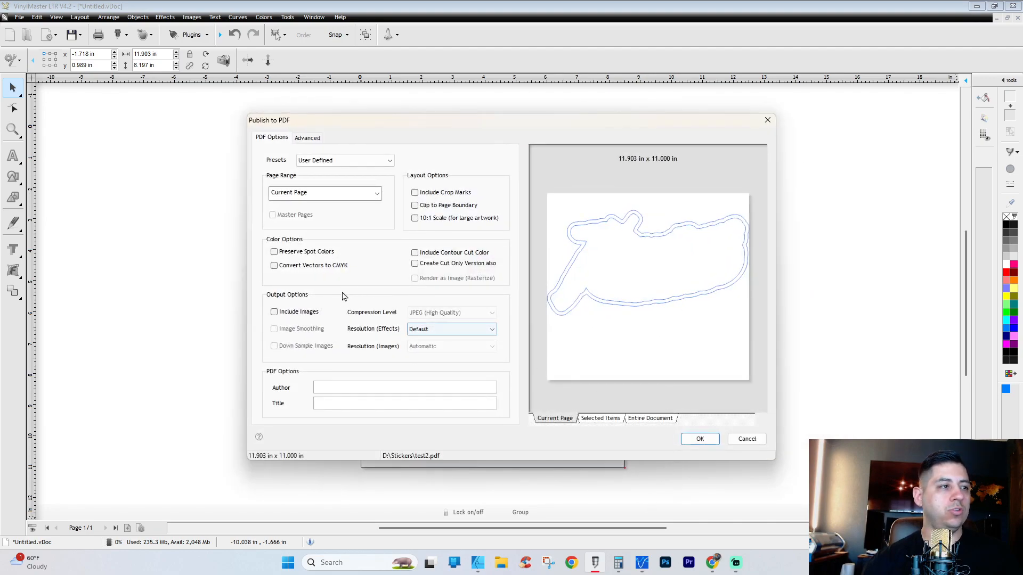
- Publish the PDF with images and contour cut color included, limited to the current selection, and close the resulting preview
click(274, 313)
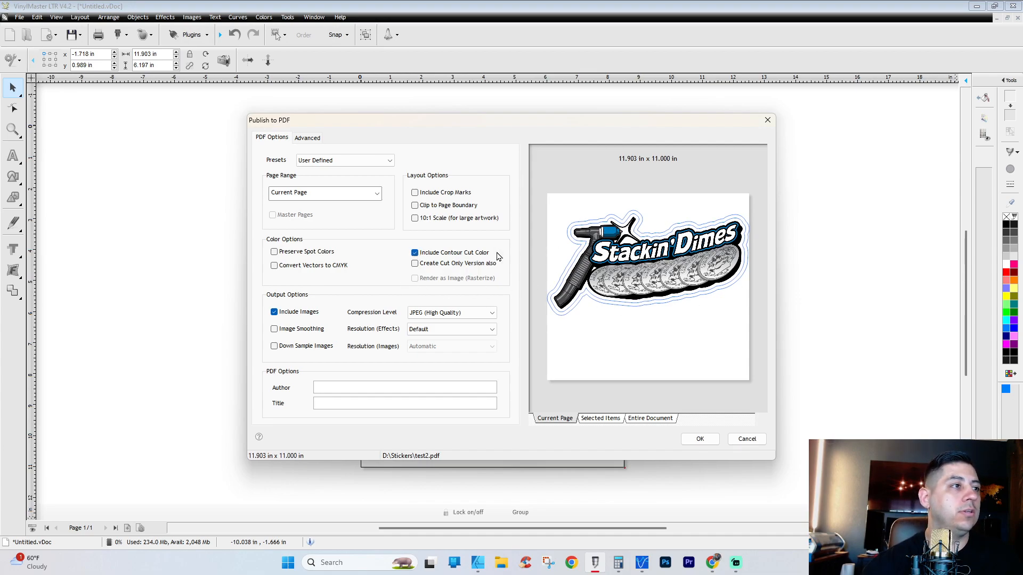
click(360, 193)
click(311, 220)
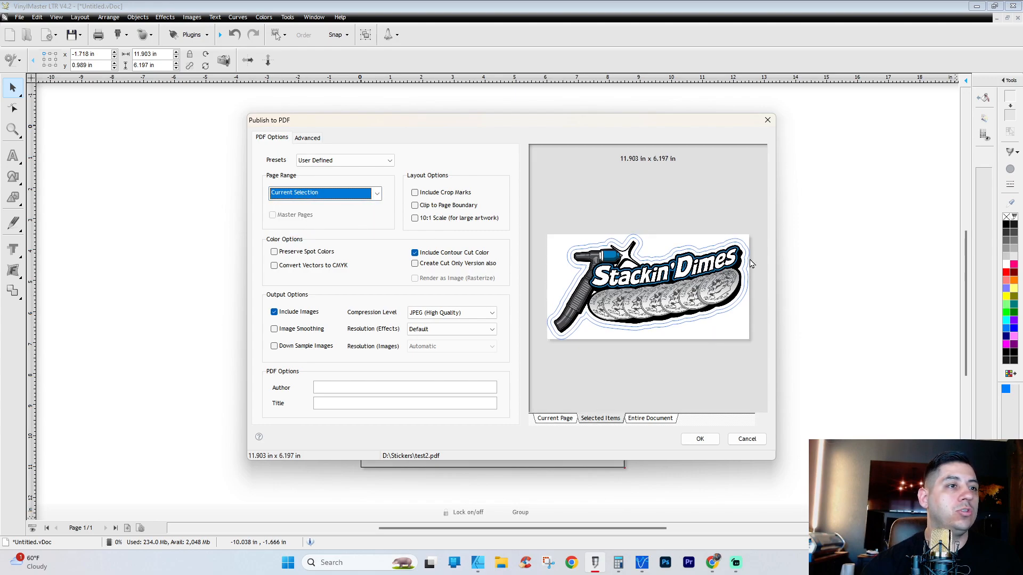
click(708, 443)
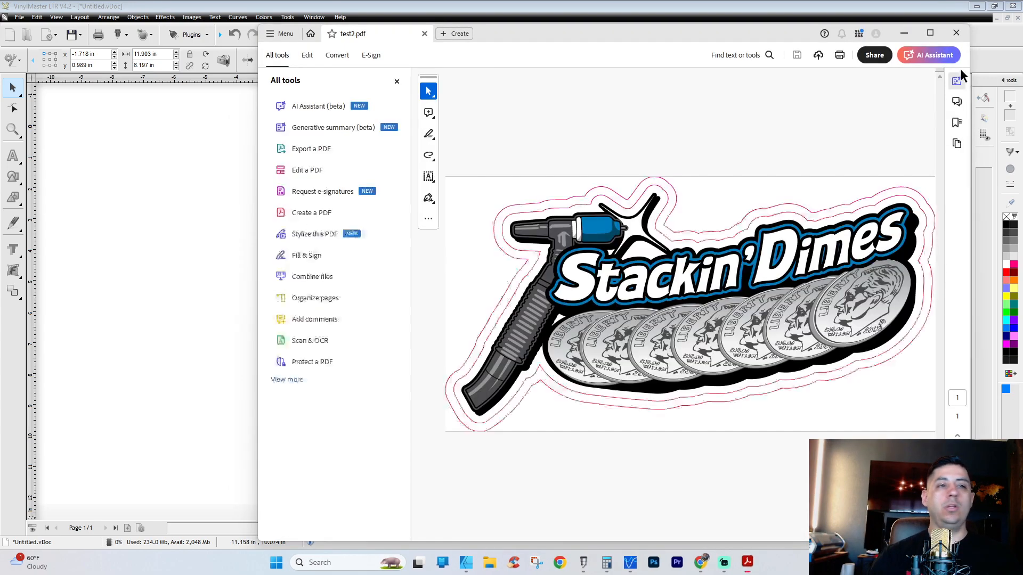
click(956, 33)
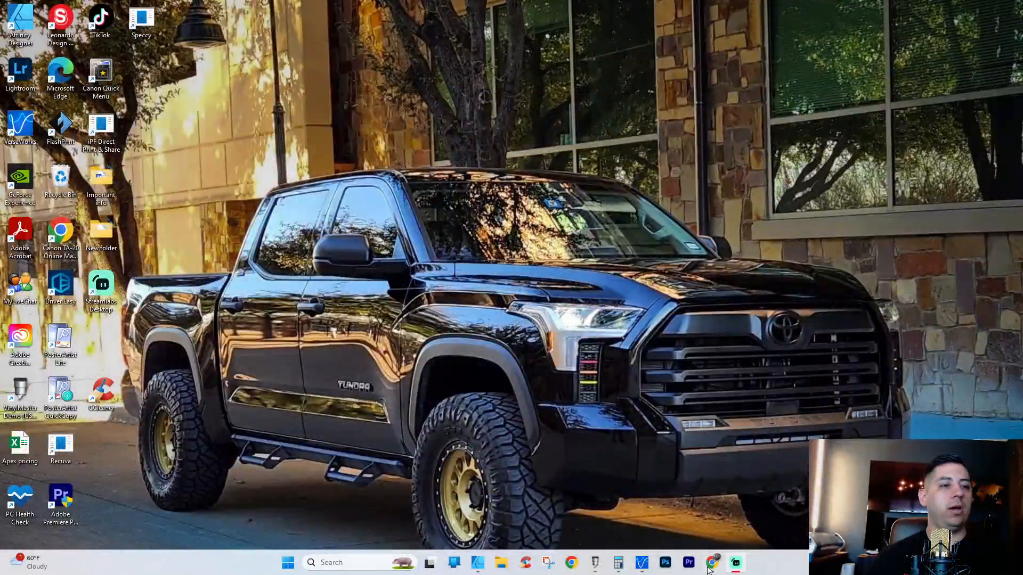
- Switch to Affinity Designer and open test2.pdf from the Stickers folder, loading all pages
click(478, 562)
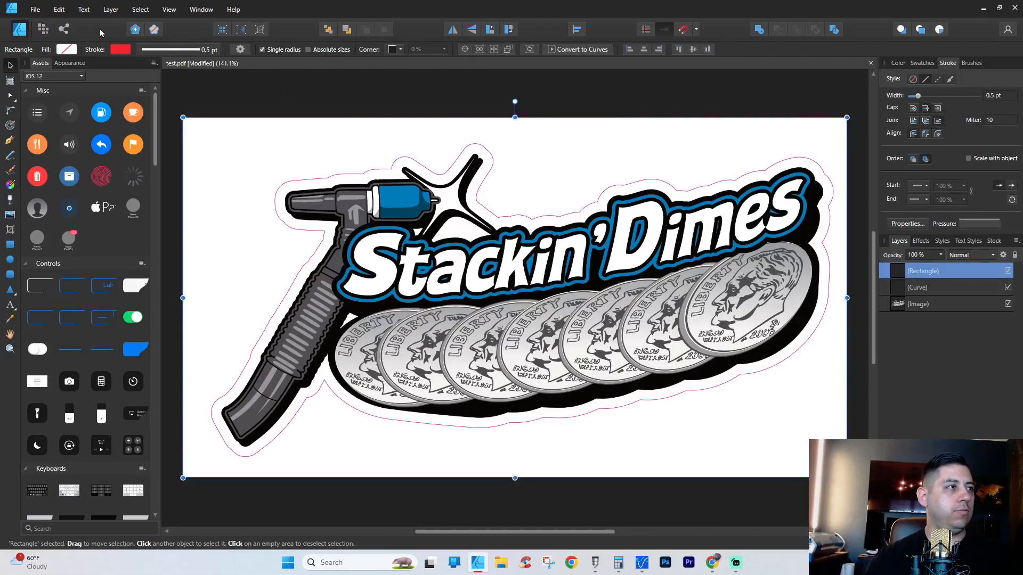
click(36, 9)
click(34, 57)
click(449, 31)
text(test)
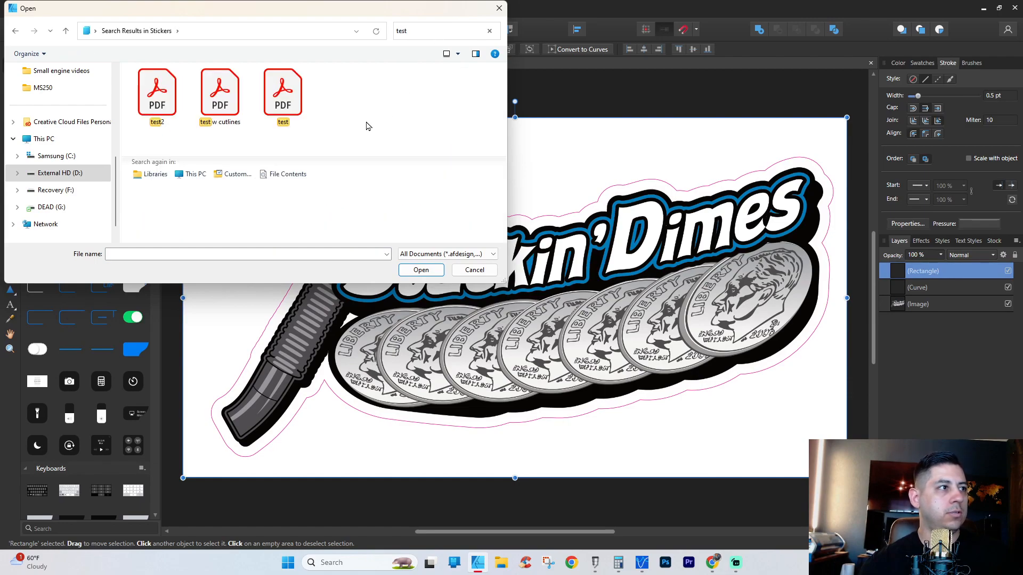
double_click(282, 94)
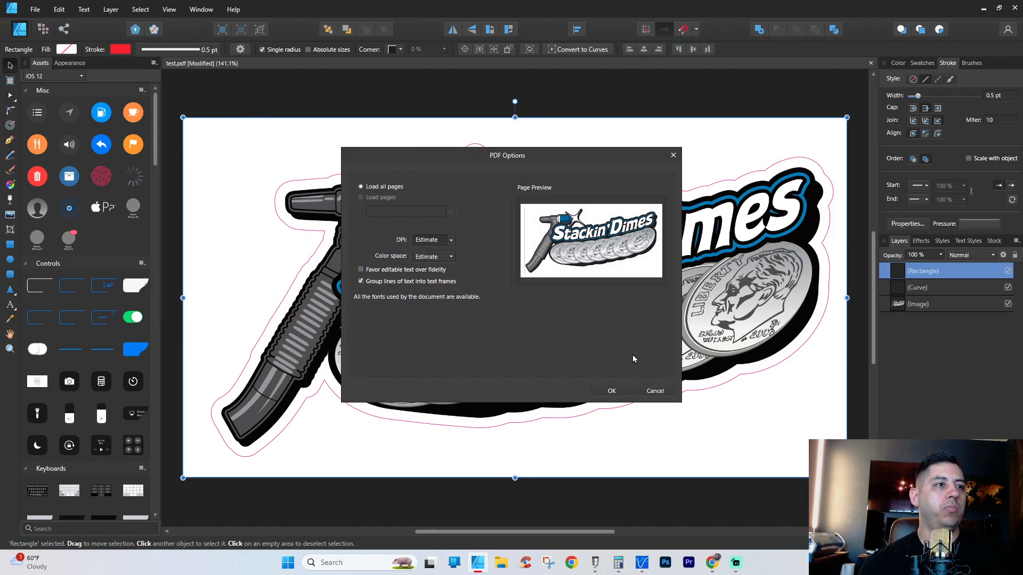
click(612, 390)
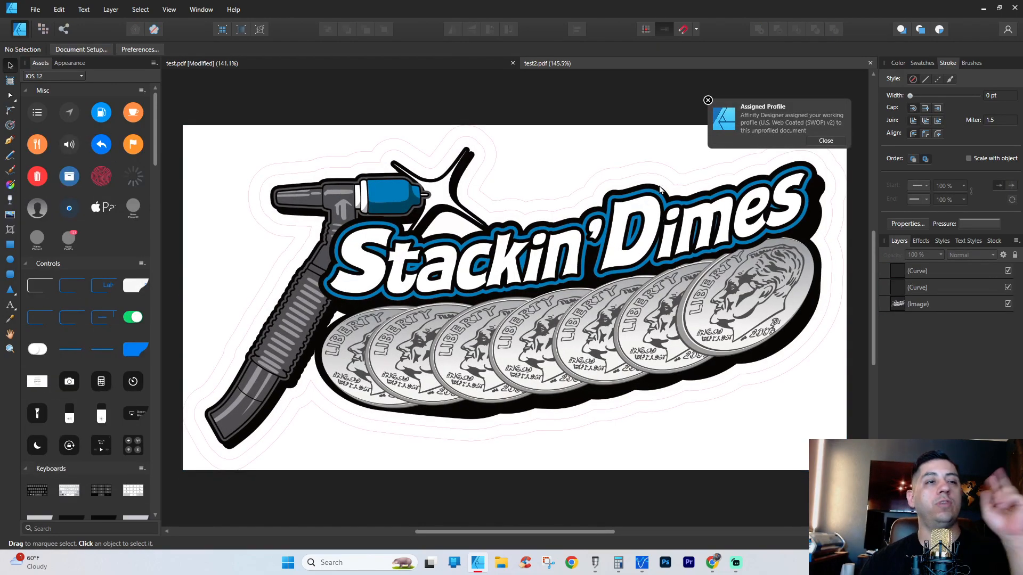
- Apply the swatch from the VW Roland cut contour line palette to the inner curve's stroke
click(513, 213)
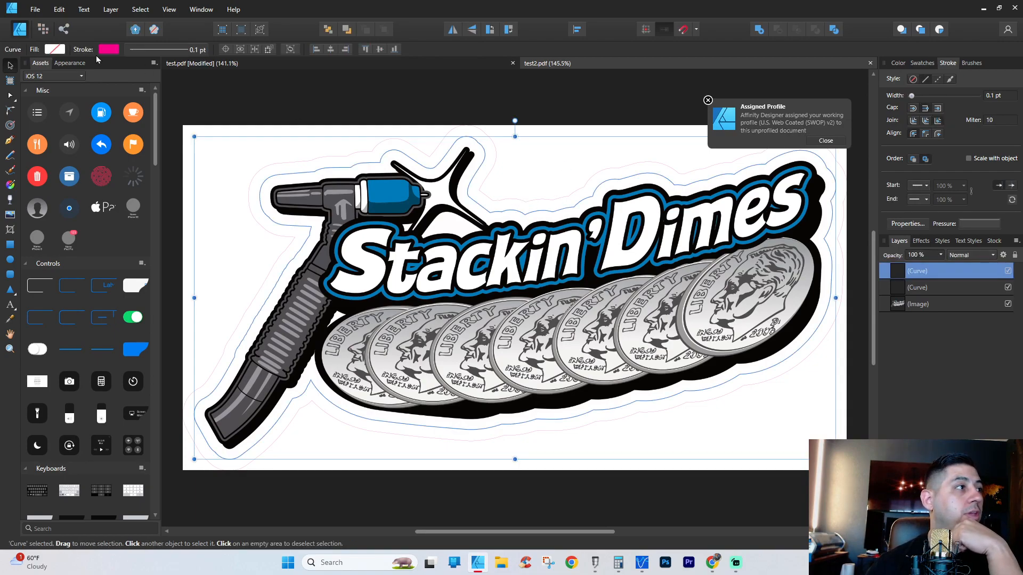
click(109, 50)
click(40, 69)
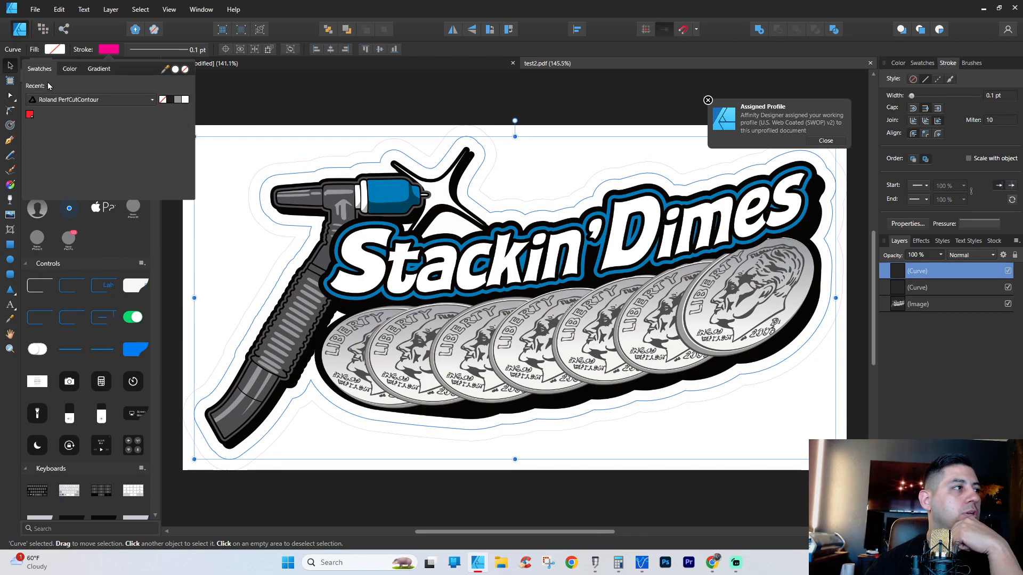
click(61, 101)
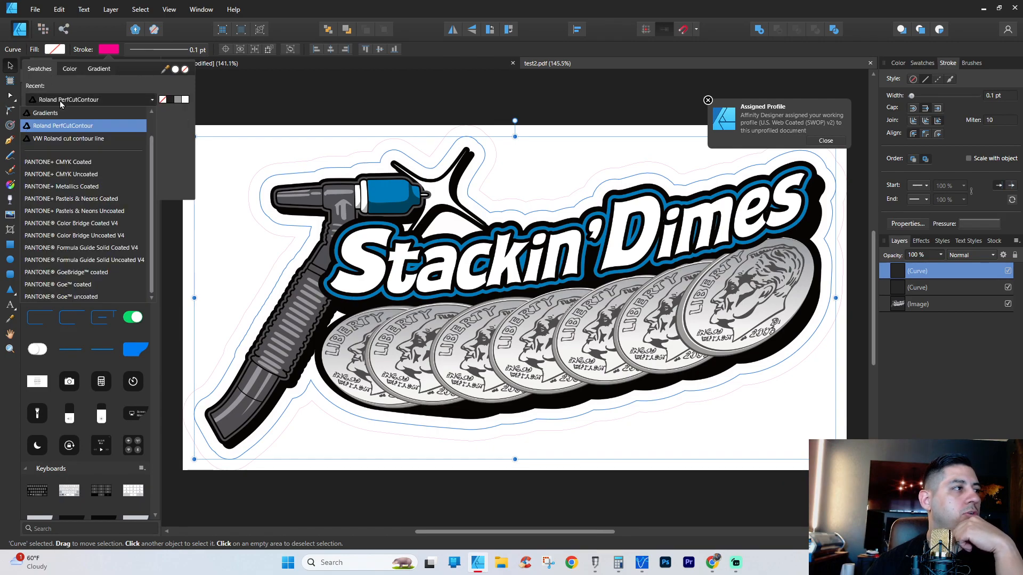
click(61, 139)
click(31, 115)
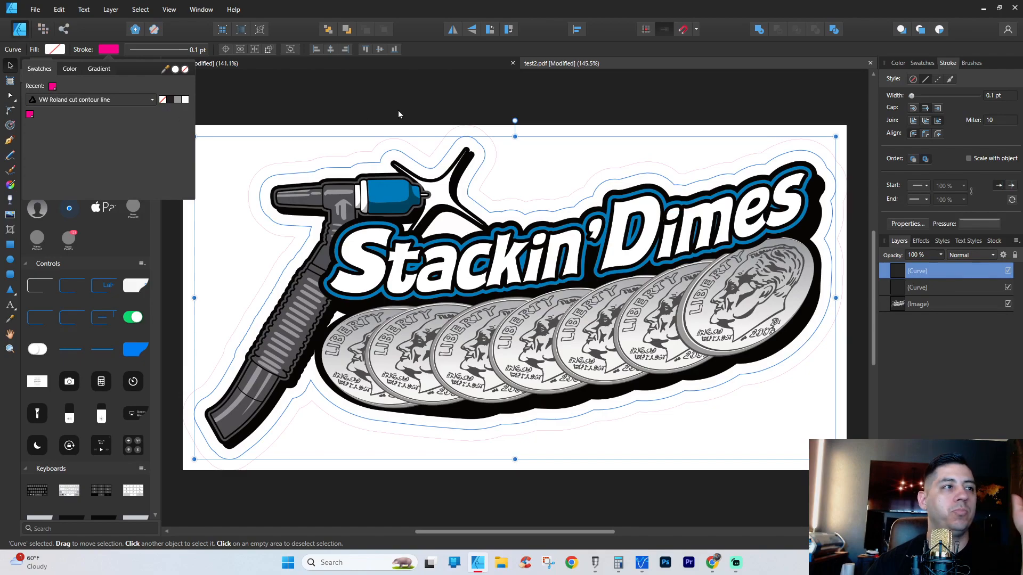
click(408, 96)
- Set the inner curve's stroke width to 0.5 pt
click(933, 288)
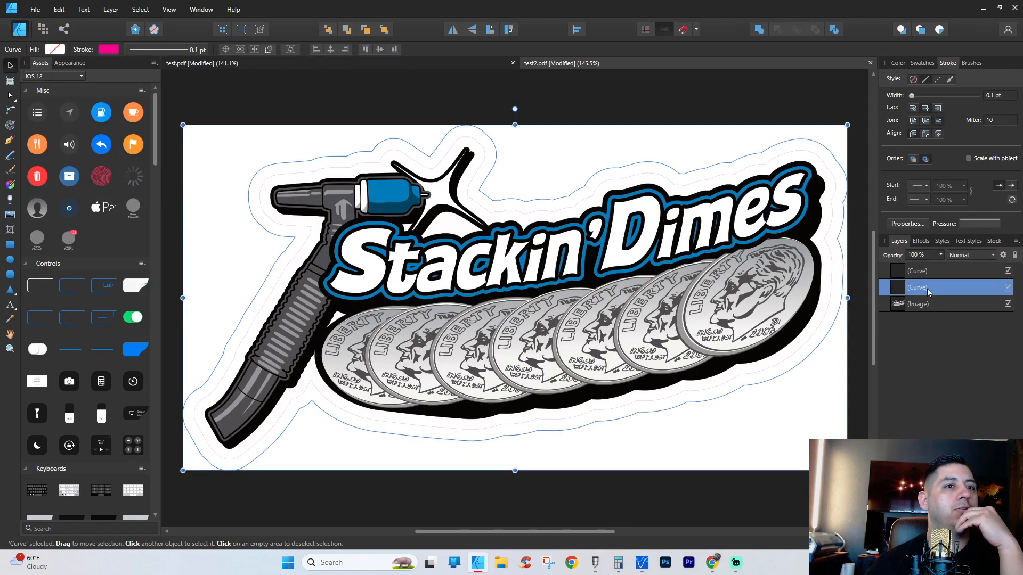
click(932, 272)
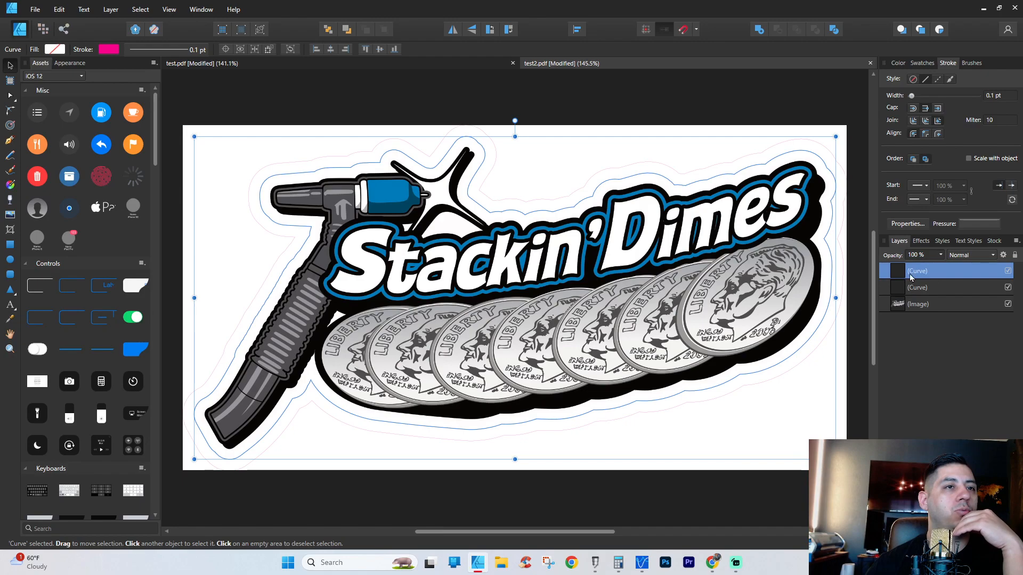
click(146, 49)
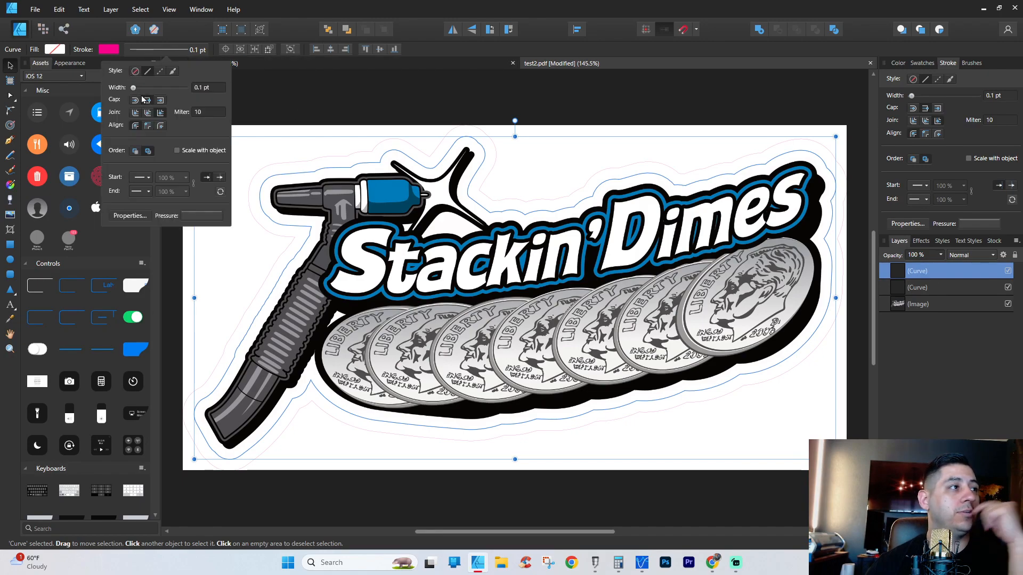
drag(132, 88, 138, 90)
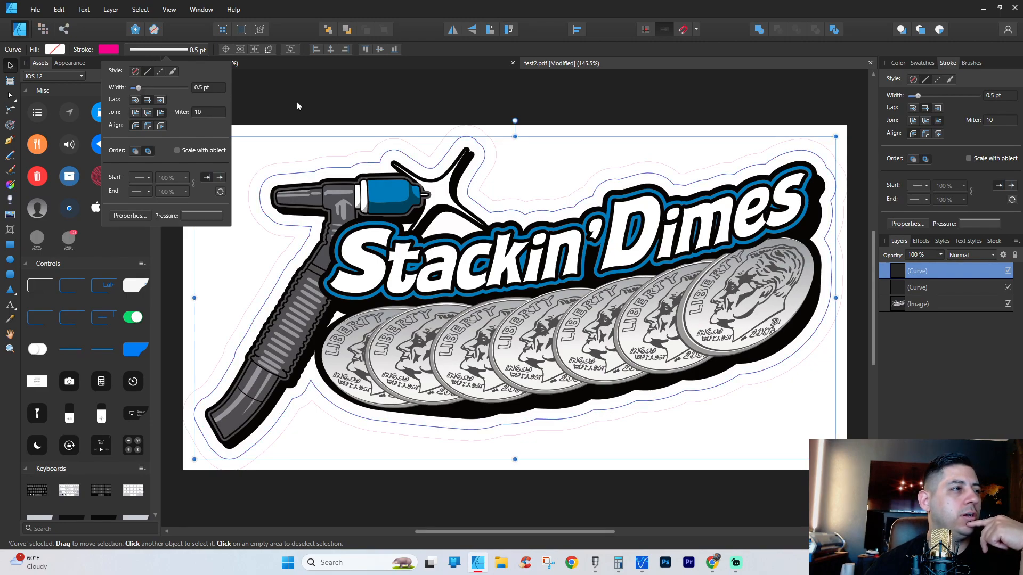
click(462, 100)
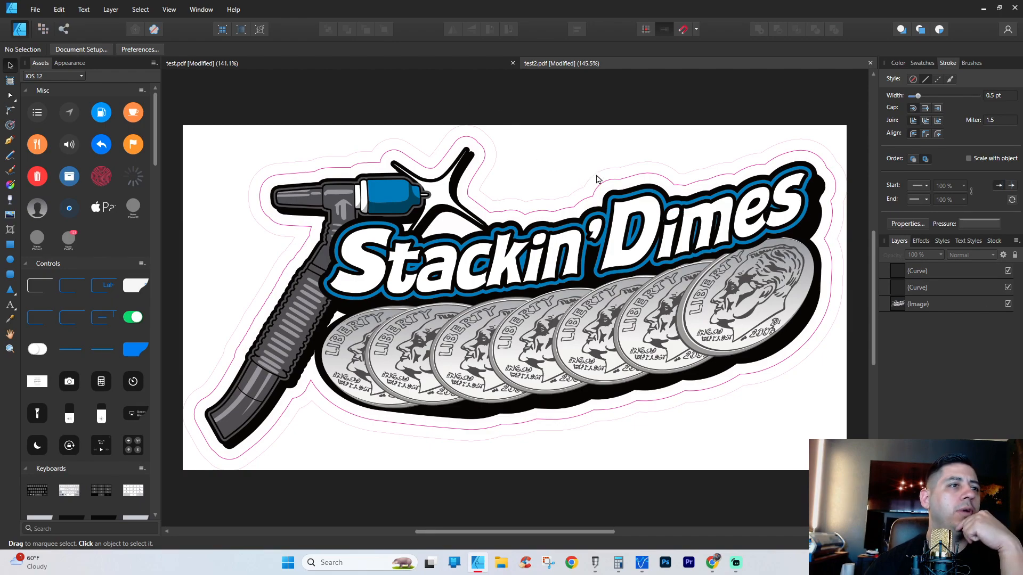
- Apply the swatch from the Roland PerfCutContour palette to the outer curve's stroke
click(940, 272)
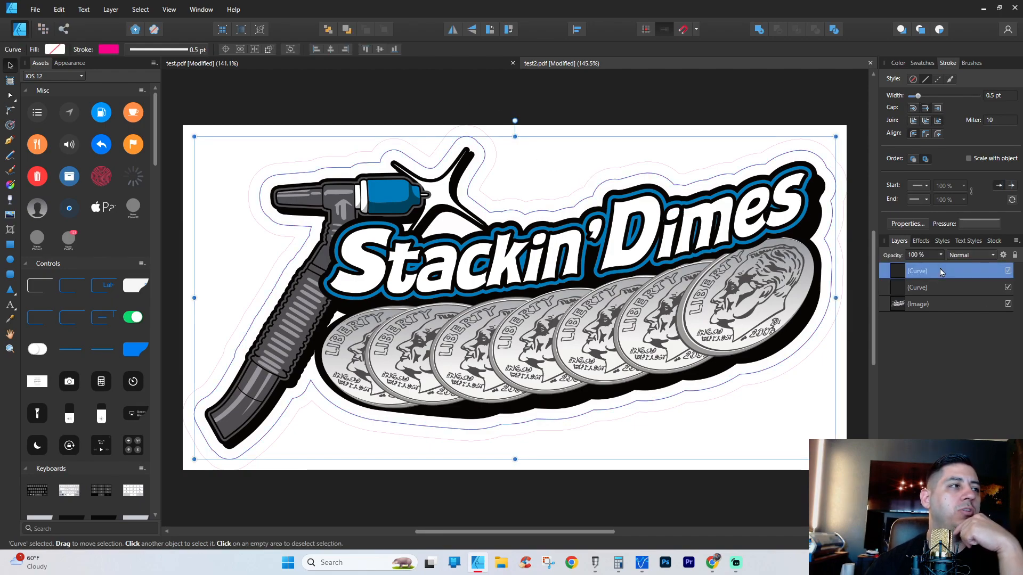
click(933, 291)
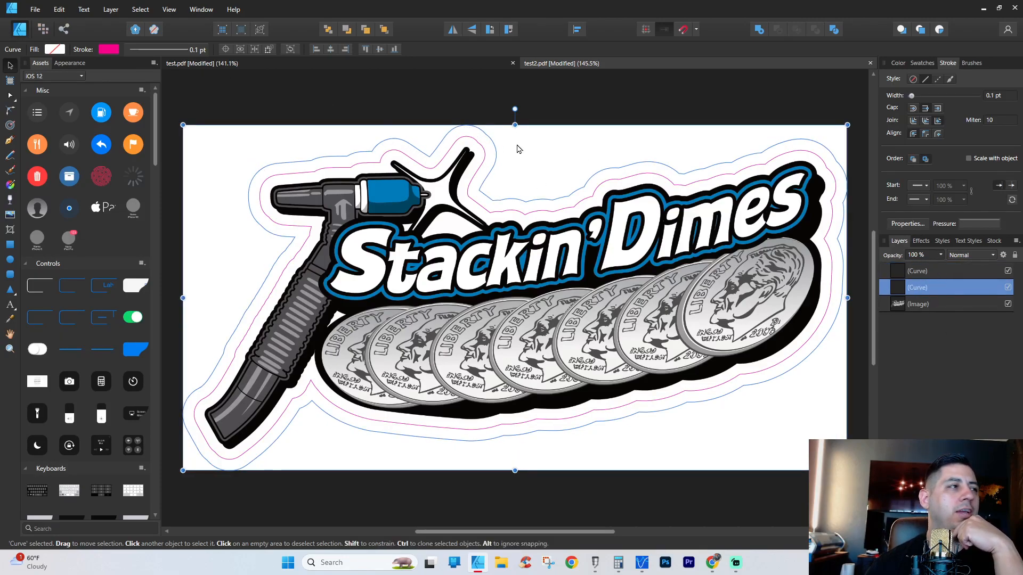
click(109, 49)
click(40, 69)
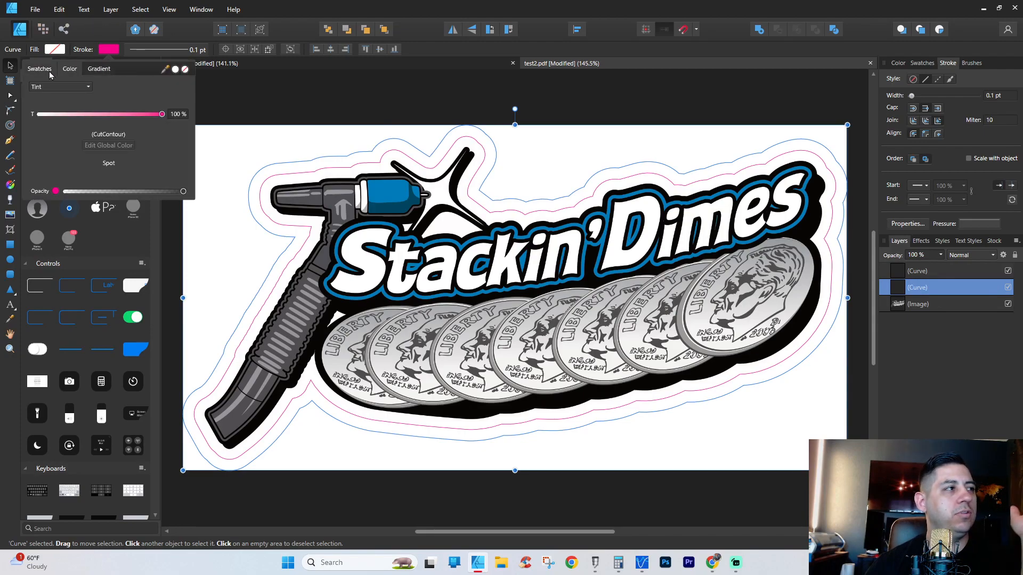
click(59, 100)
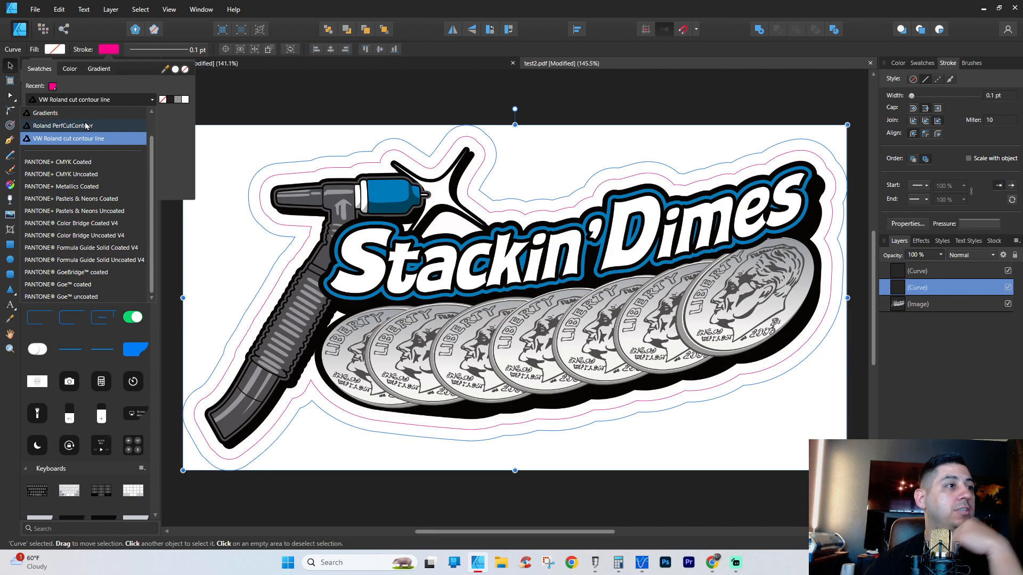
click(86, 126)
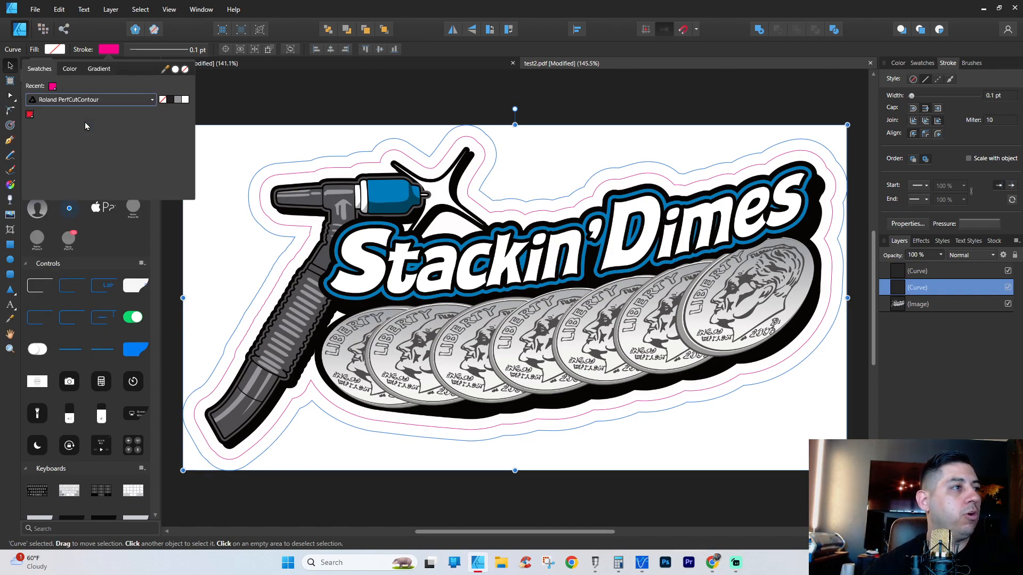
click(29, 114)
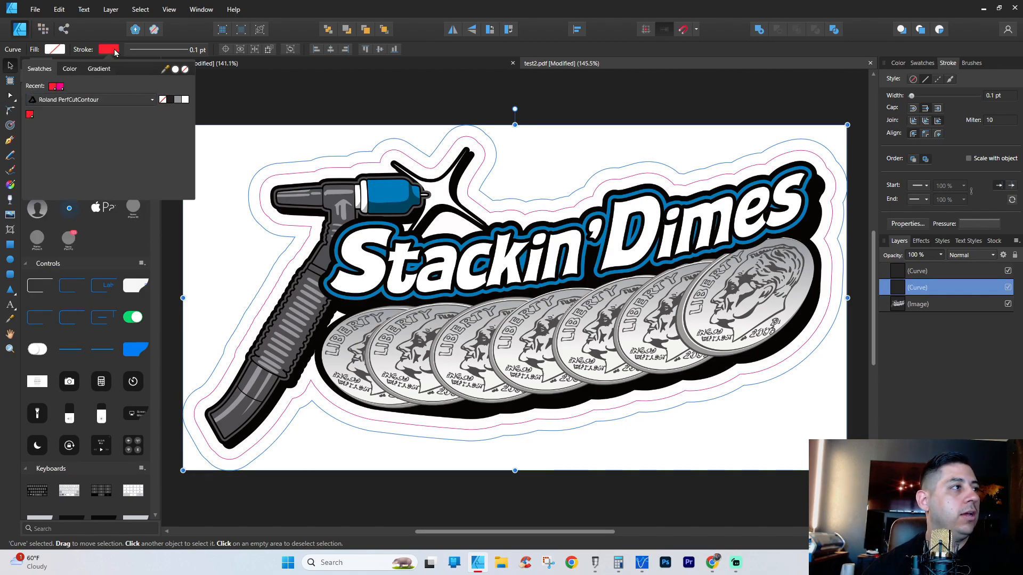
- Set the outer curve's stroke width to 0.5 pt and deselect the curve
click(149, 52)
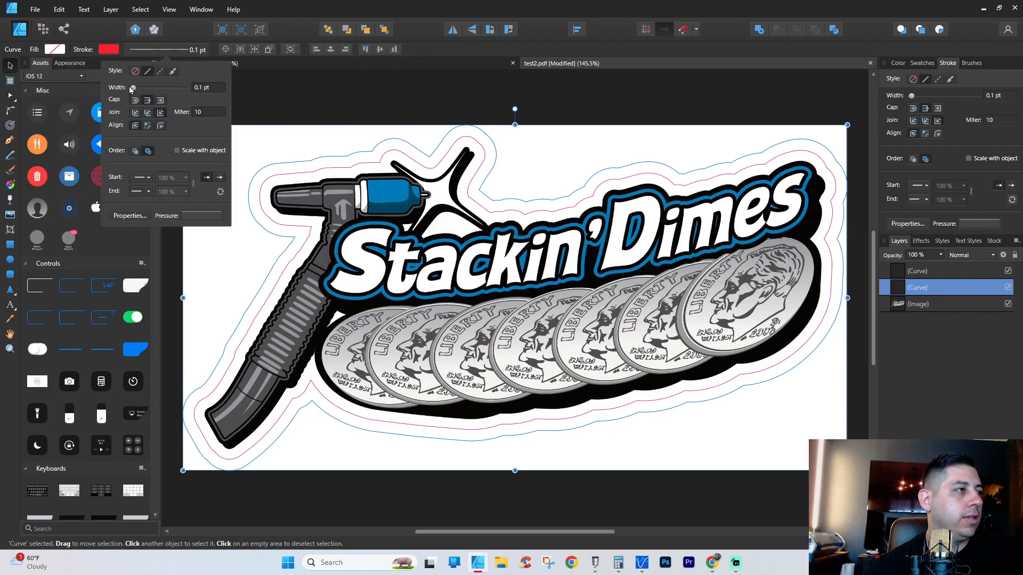
drag(135, 92, 136, 94)
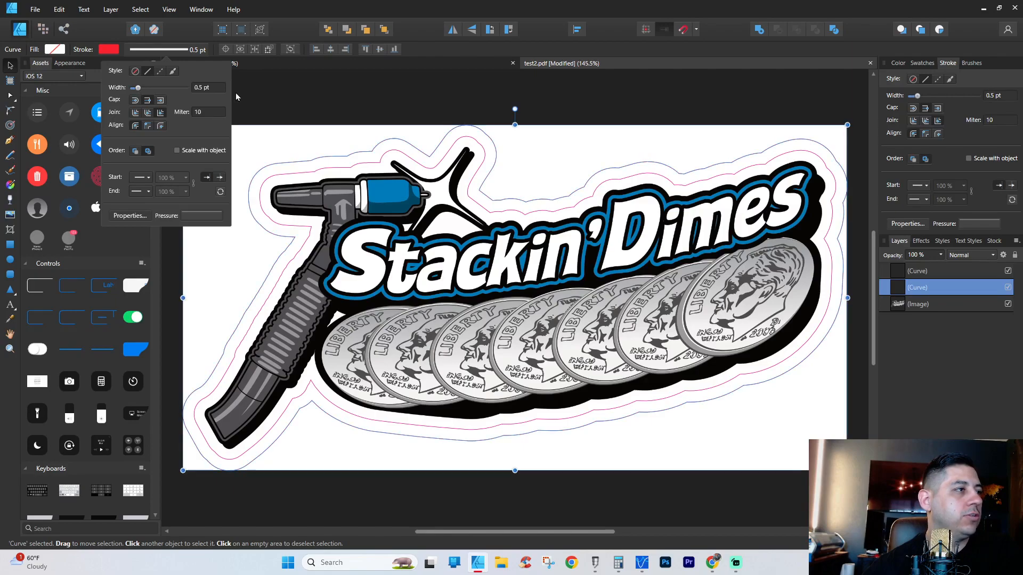
click(342, 95)
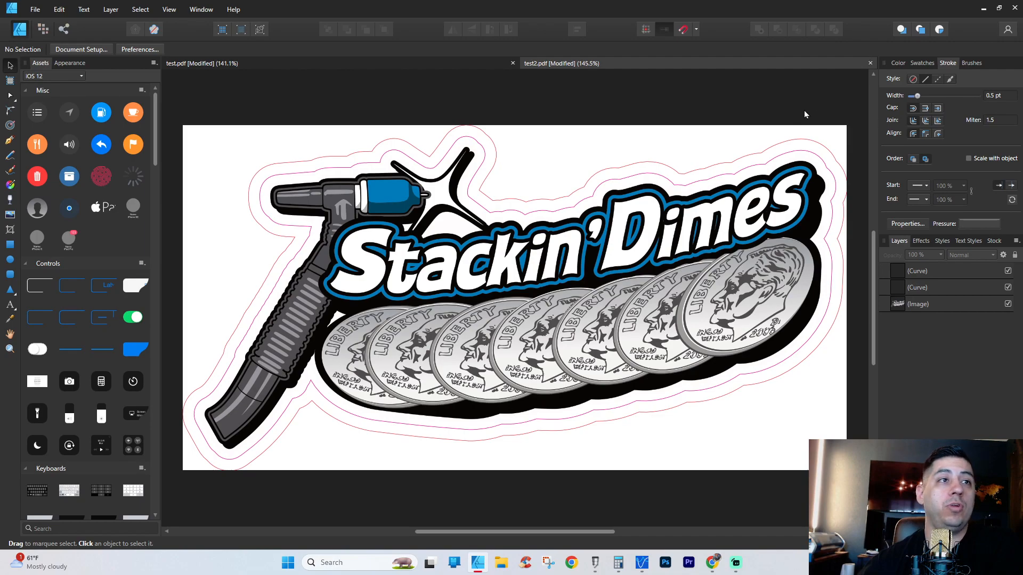
- Switch to VinylMaster and select the Stackin' Dimes artwork together with both of its contour outlines
click(988, 6)
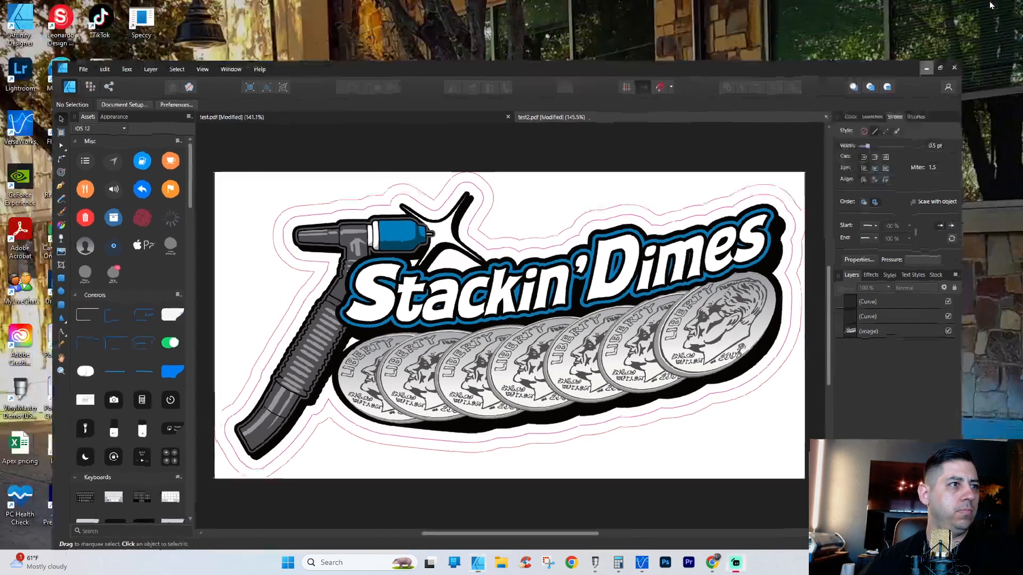
click(595, 562)
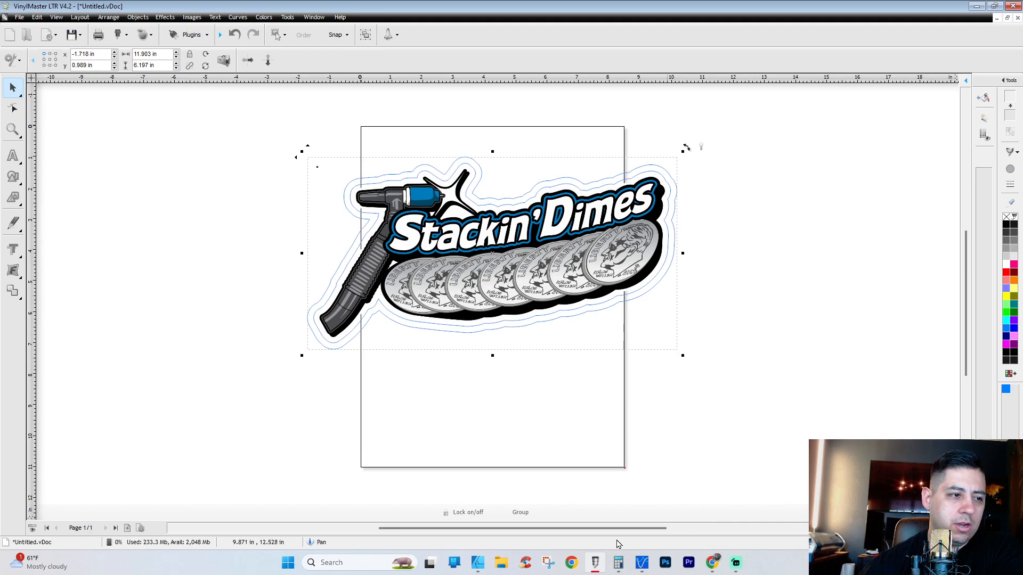
mouse_move(474, 569)
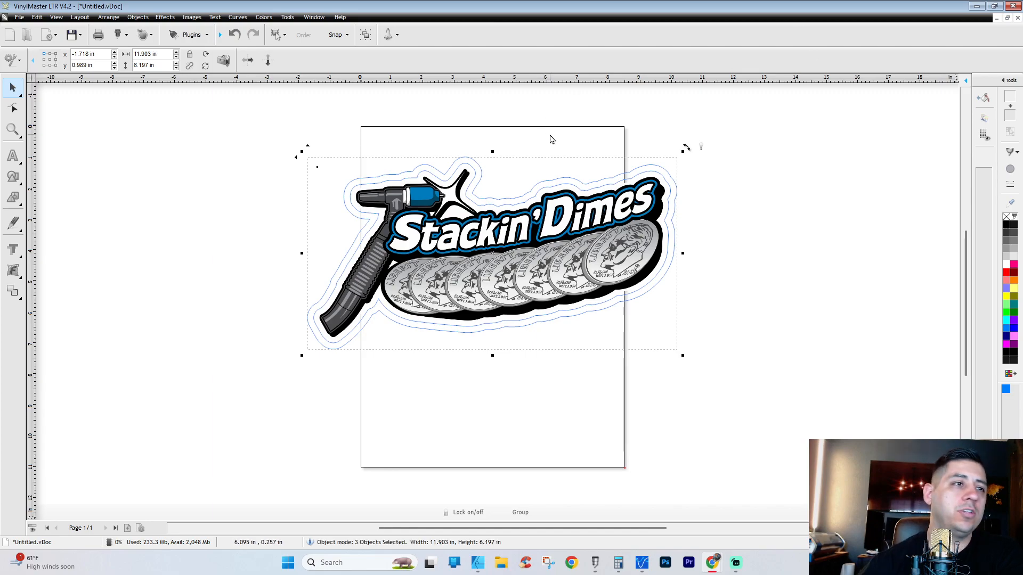
click(701, 130)
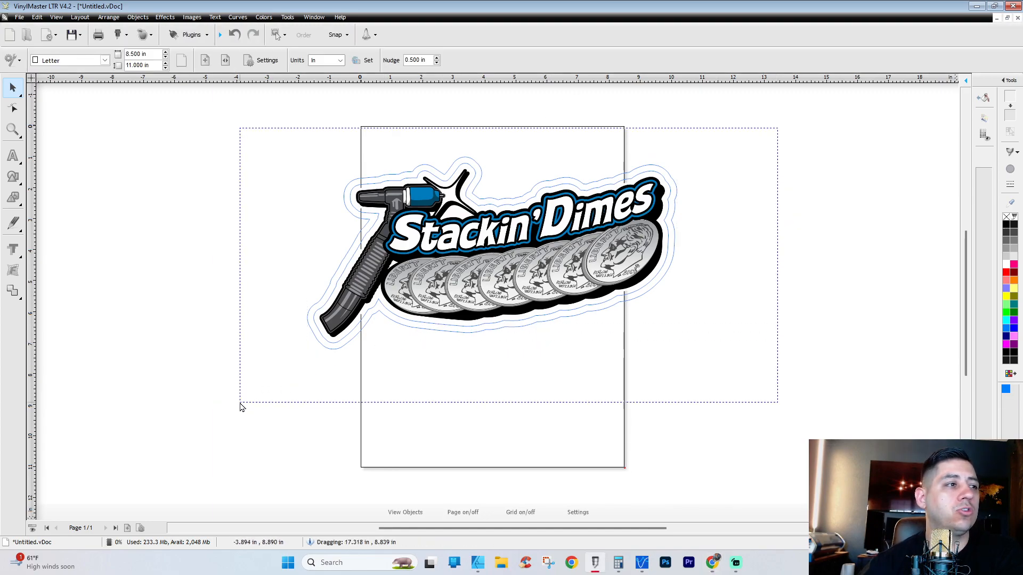